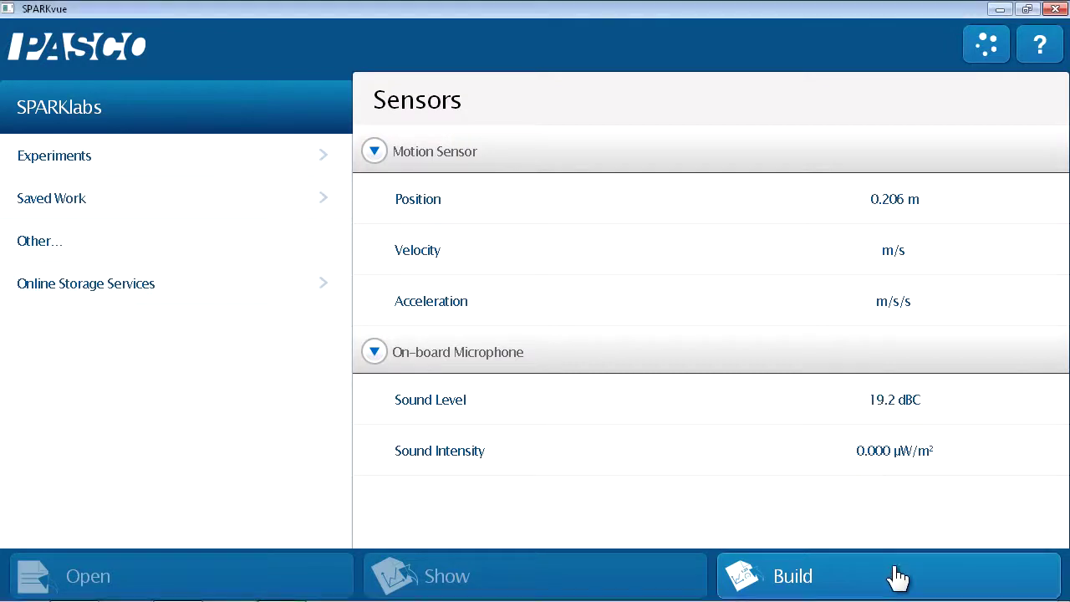
- Build a new page from the one-large, two-stacked pane template and put a graph in the large pane
{"action": "left_click", "coordinate": [893, 575]}
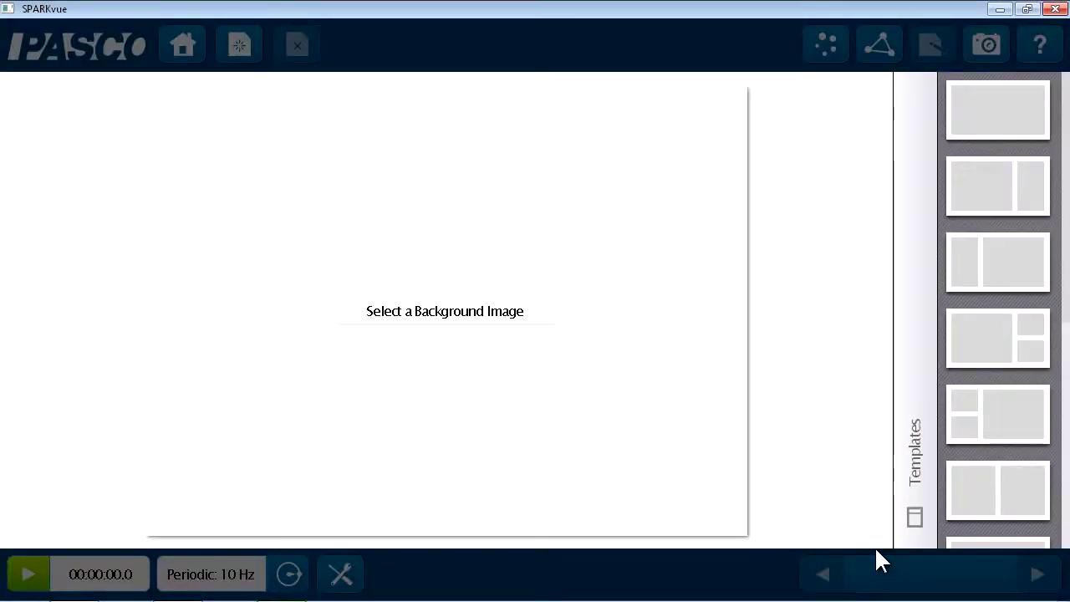
{"action": "scroll", "coordinate": [991, 390], "scroll_direction": "down", "scroll_amount": 1}
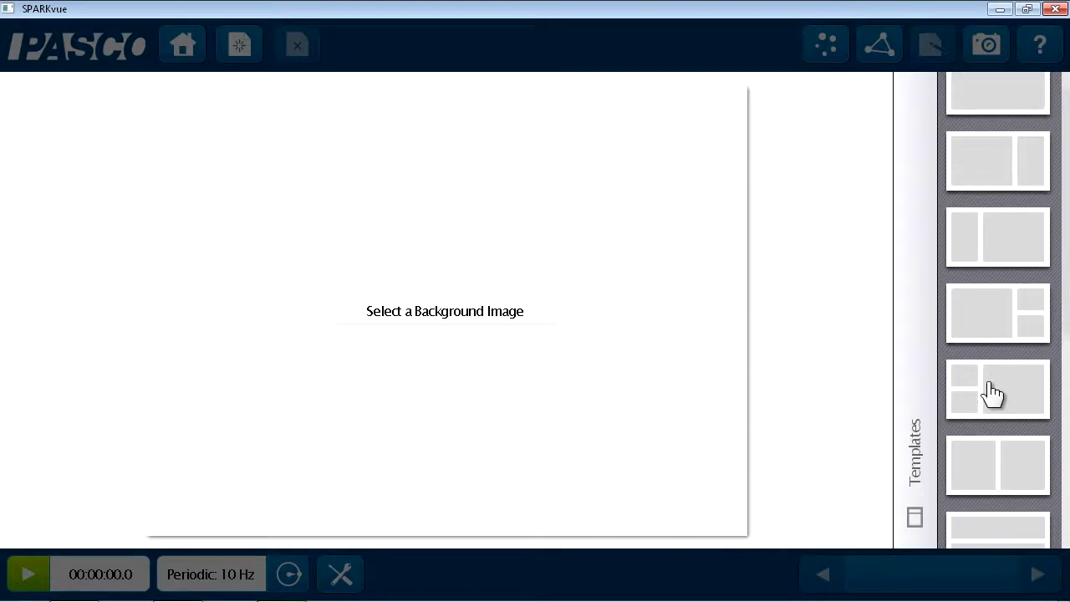
{"action": "scroll", "coordinate": [992, 393], "scroll_direction": "up", "scroll_amount": 1}
{"action": "scroll", "coordinate": [992, 399], "scroll_direction": "down", "scroll_amount": 1}
{"action": "scroll", "coordinate": [992, 402], "scroll_direction": "up", "scroll_amount": 1}
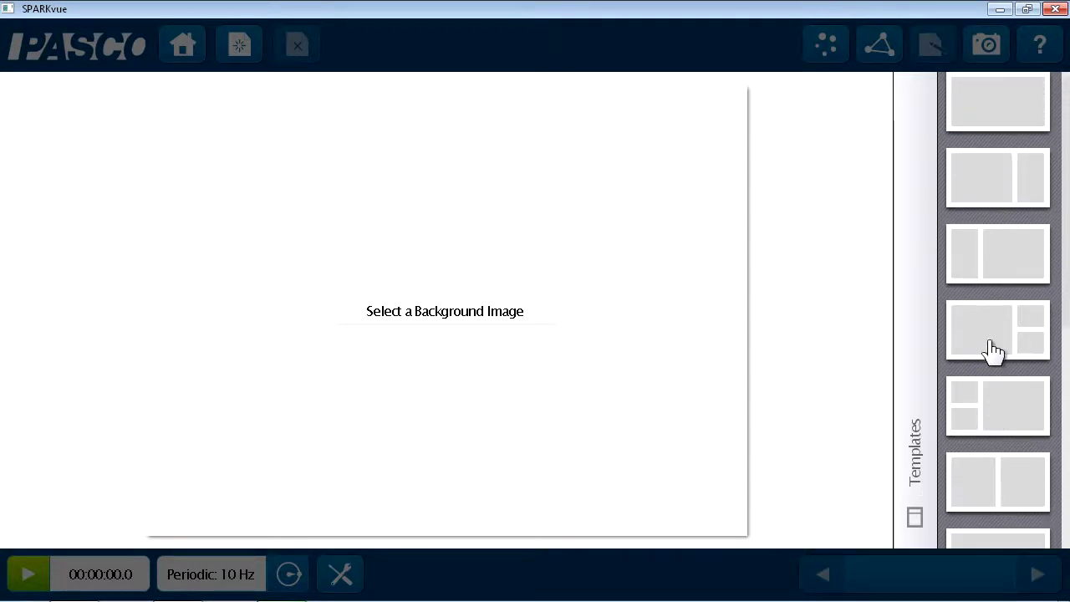
{"action": "left_click", "coordinate": [1034, 345]}
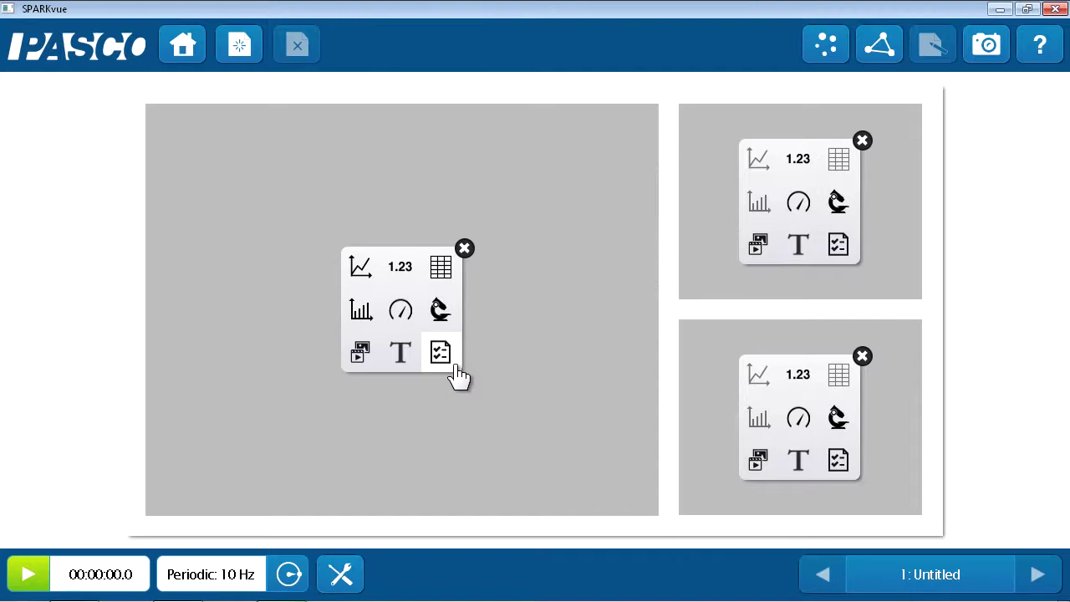
{"action": "left_click", "coordinate": [363, 276]}
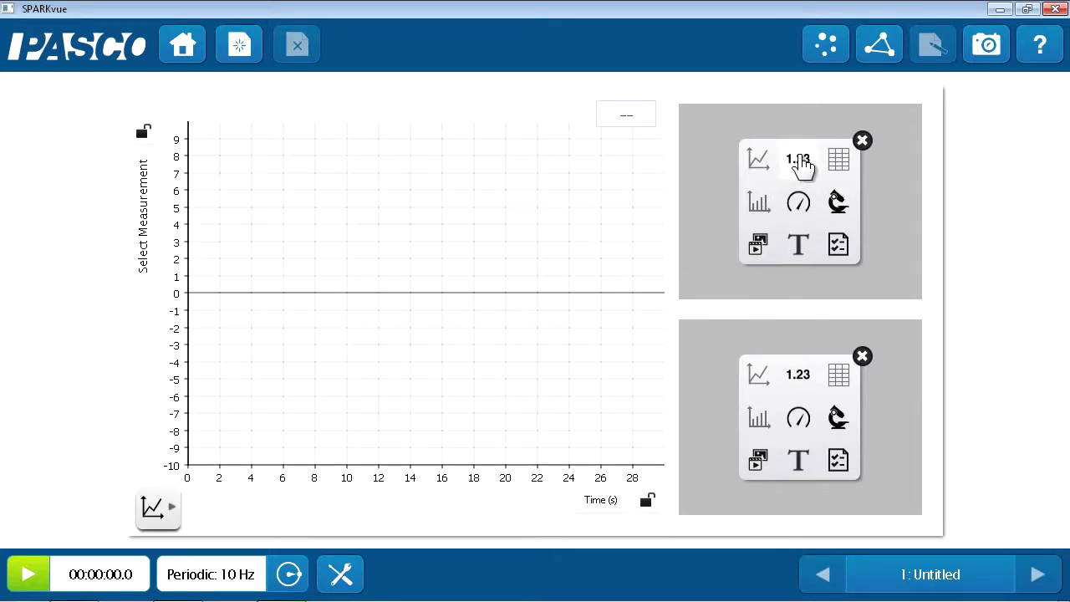
- Add a digits display and a meter to the small panes and plot Position on the graph's vertical axis
{"action": "left_click", "coordinate": [798, 159]}
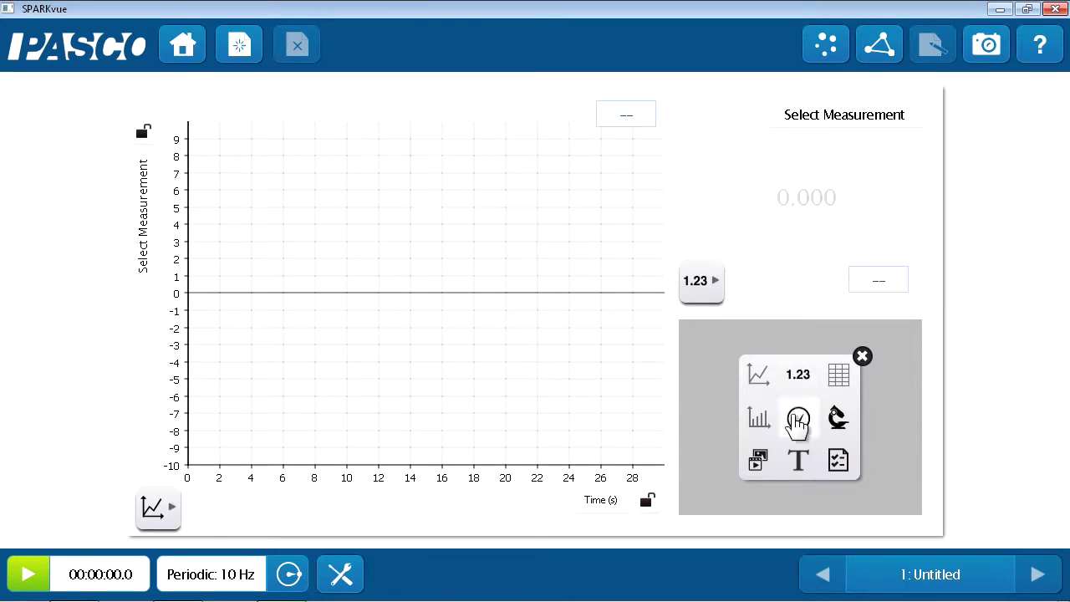
{"action": "left_click", "coordinate": [798, 417]}
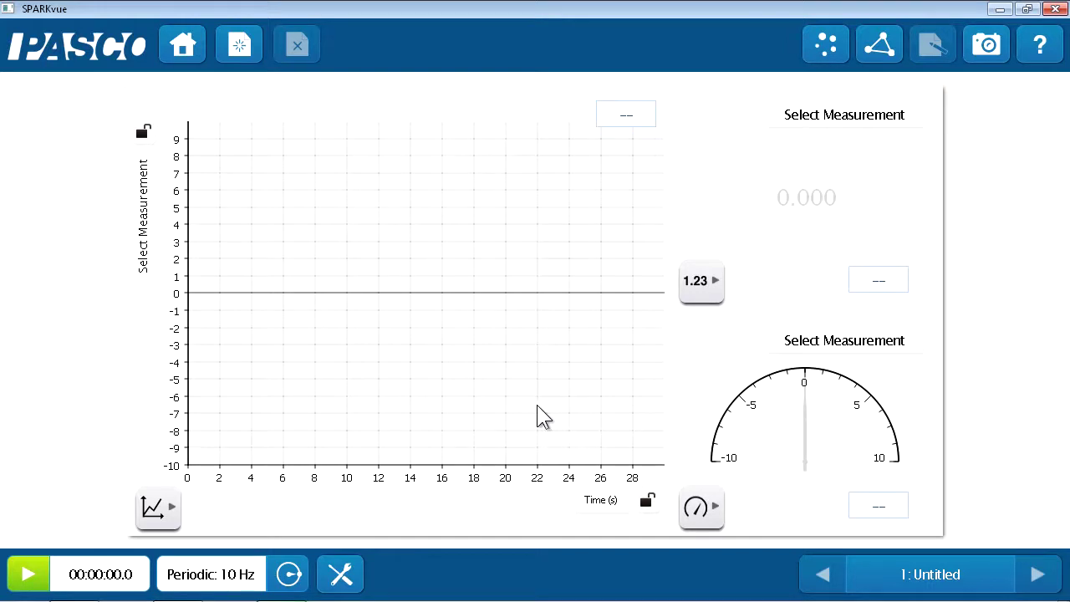
{"action": "left_click", "coordinate": [149, 281]}
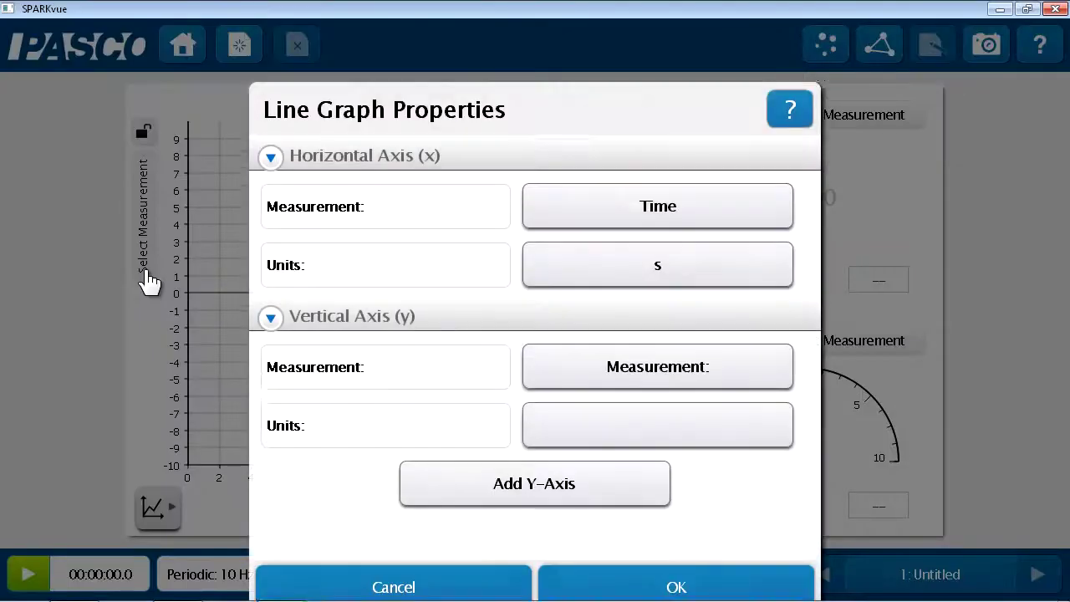
{"action": "left_click", "coordinate": [616, 354]}
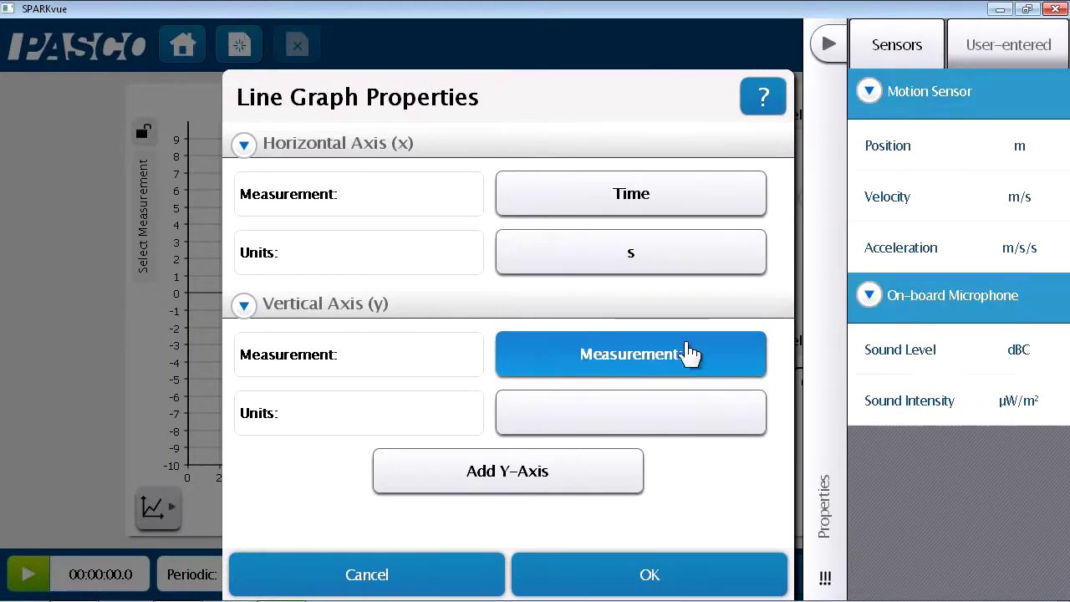
{"action": "left_click", "coordinate": [710, 155]}
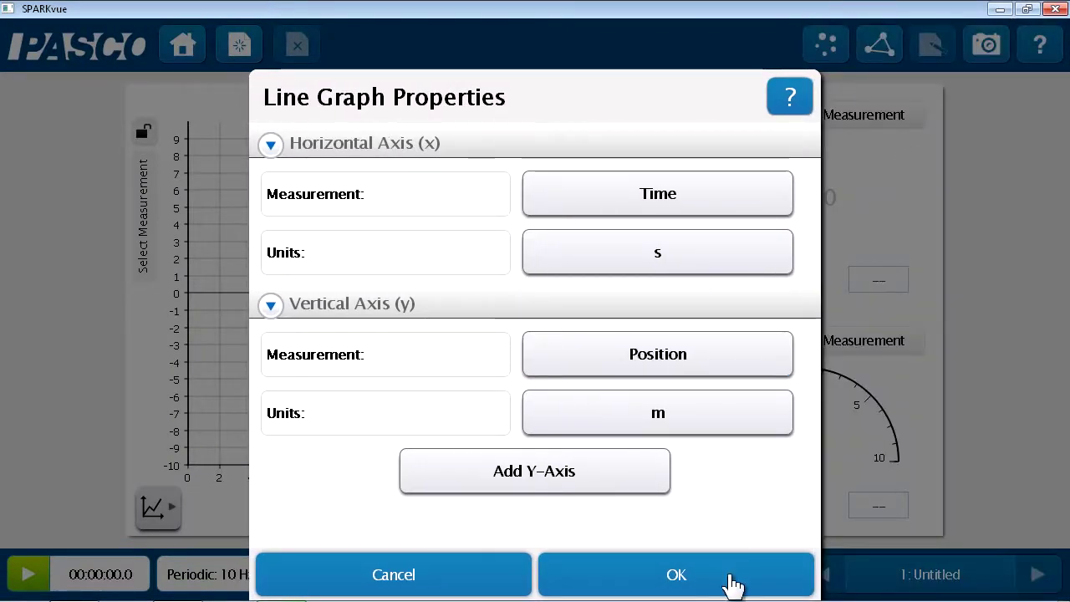
{"action": "left_click", "coordinate": [731, 580]}
- Set both the digits display and the meter to show Position
{"action": "left_click", "coordinate": [857, 122]}
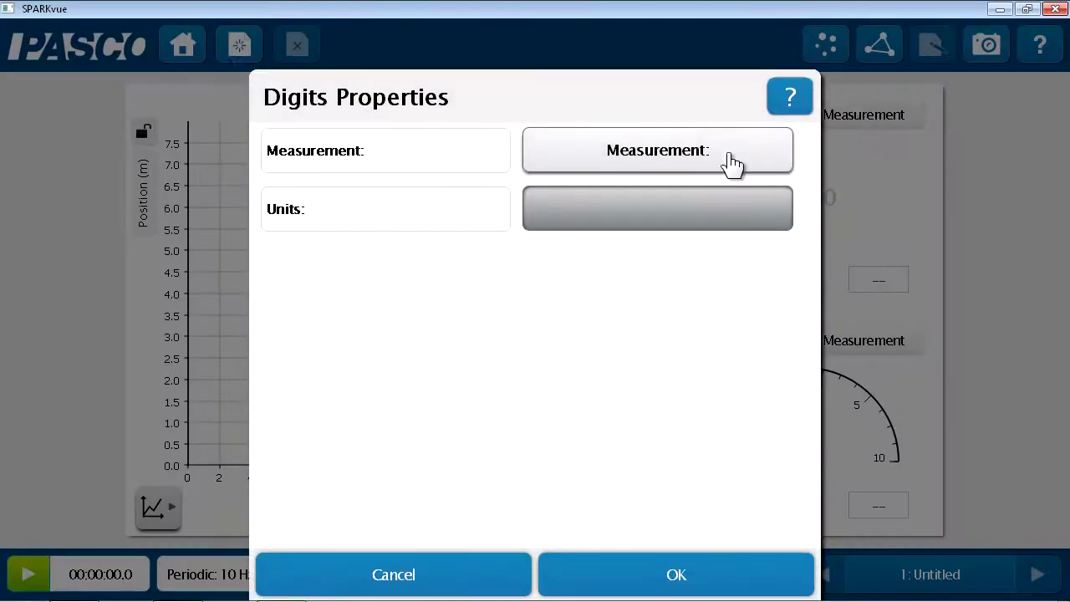
{"action": "left_click", "coordinate": [729, 164]}
{"action": "left_click", "coordinate": [910, 156]}
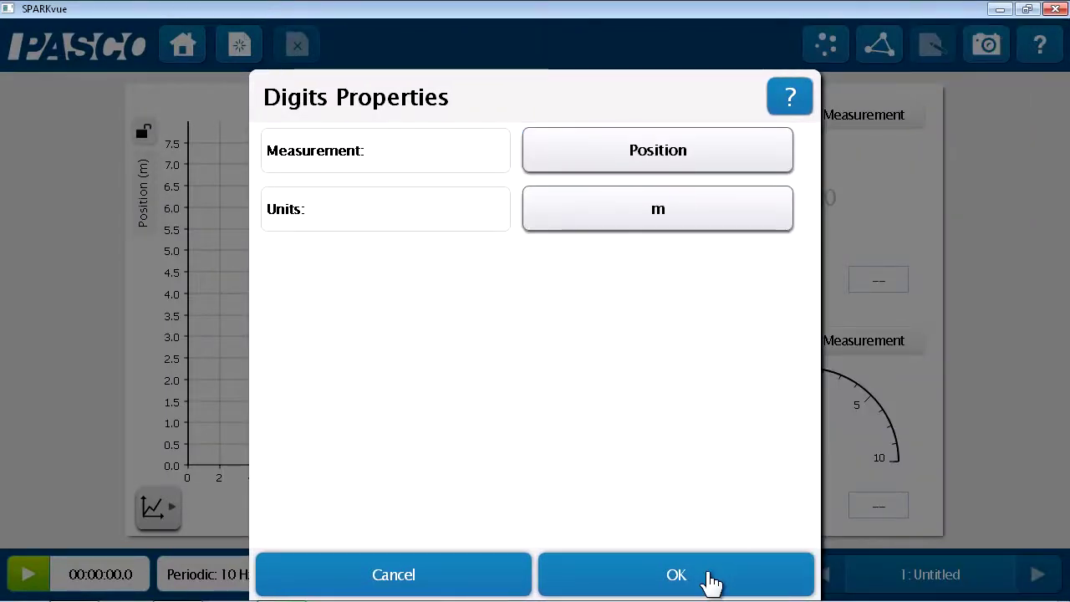
{"action": "left_click", "coordinate": [712, 578]}
{"action": "left_click", "coordinate": [818, 343]}
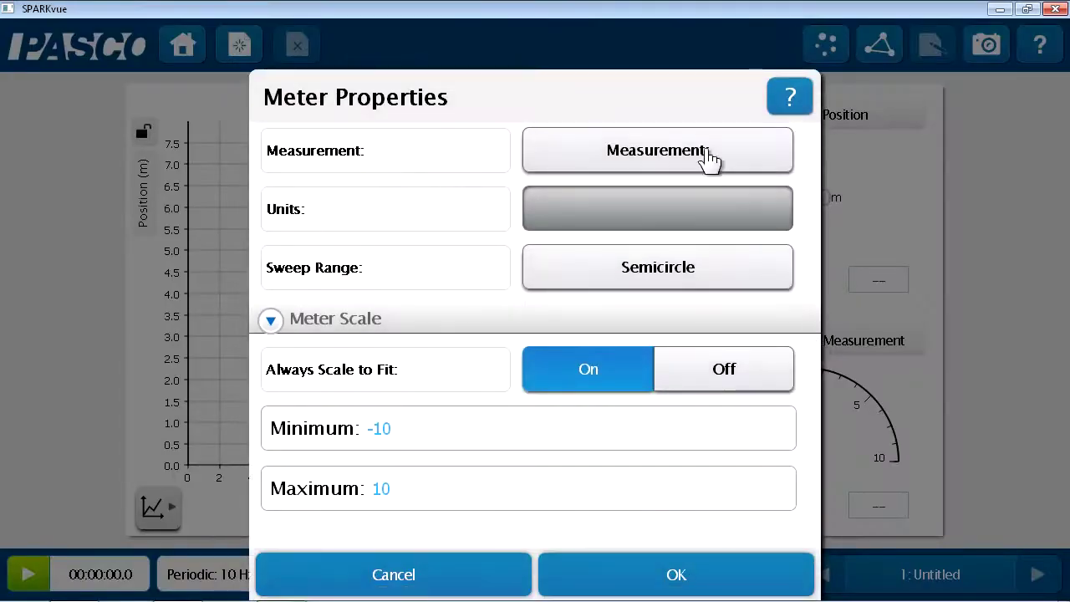
{"action": "left_click", "coordinate": [707, 158]}
{"action": "left_click", "coordinate": [906, 159]}
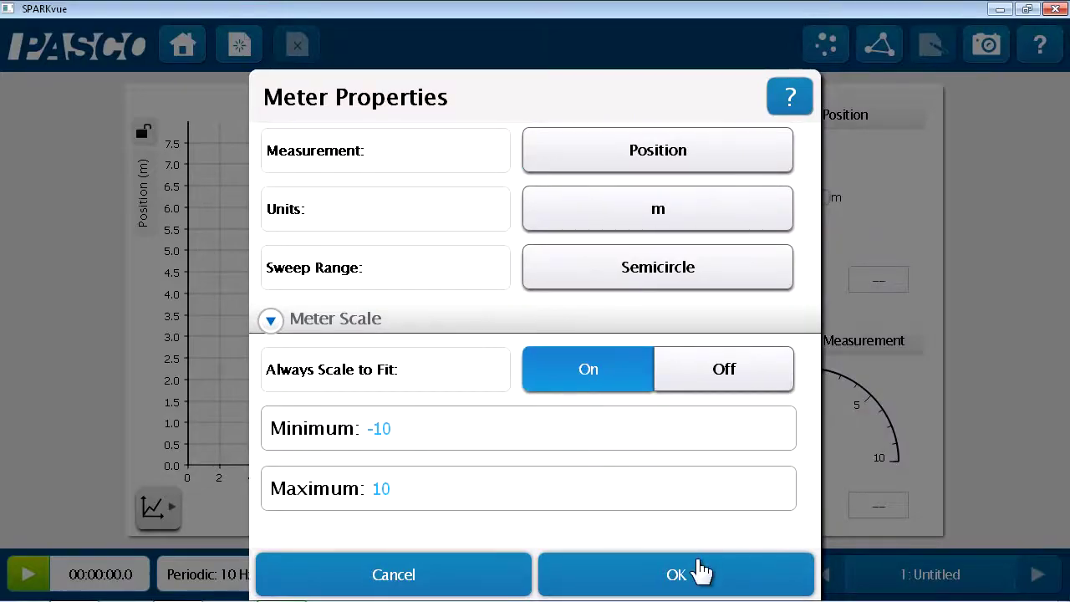
{"action": "left_click", "coordinate": [700, 569]}
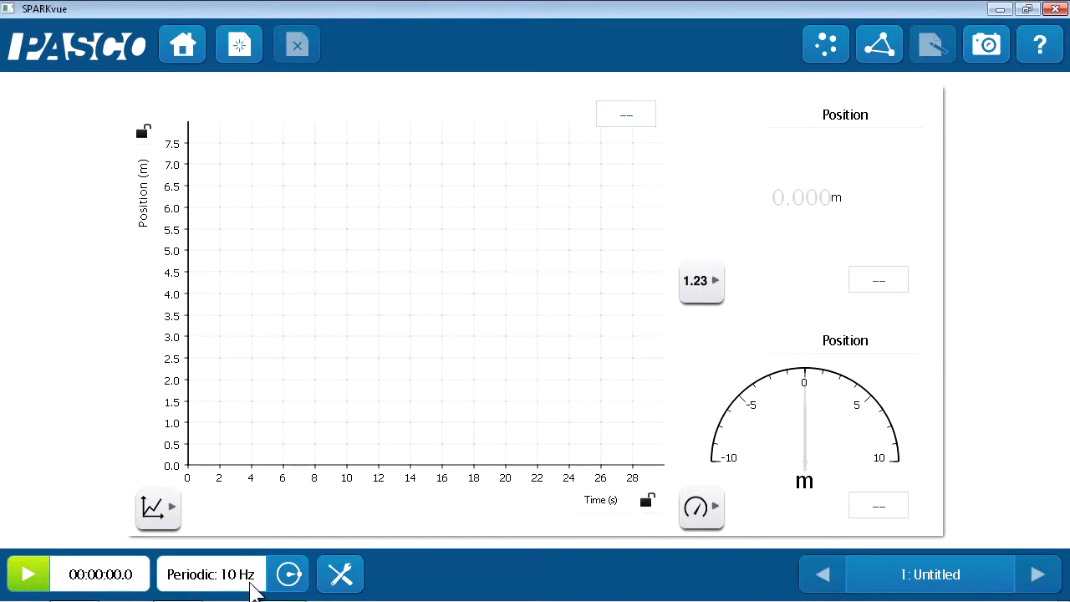
- Change the periodic sample rate from 10 Hz to 50 Hz
{"action": "left_click", "coordinate": [287, 584]}
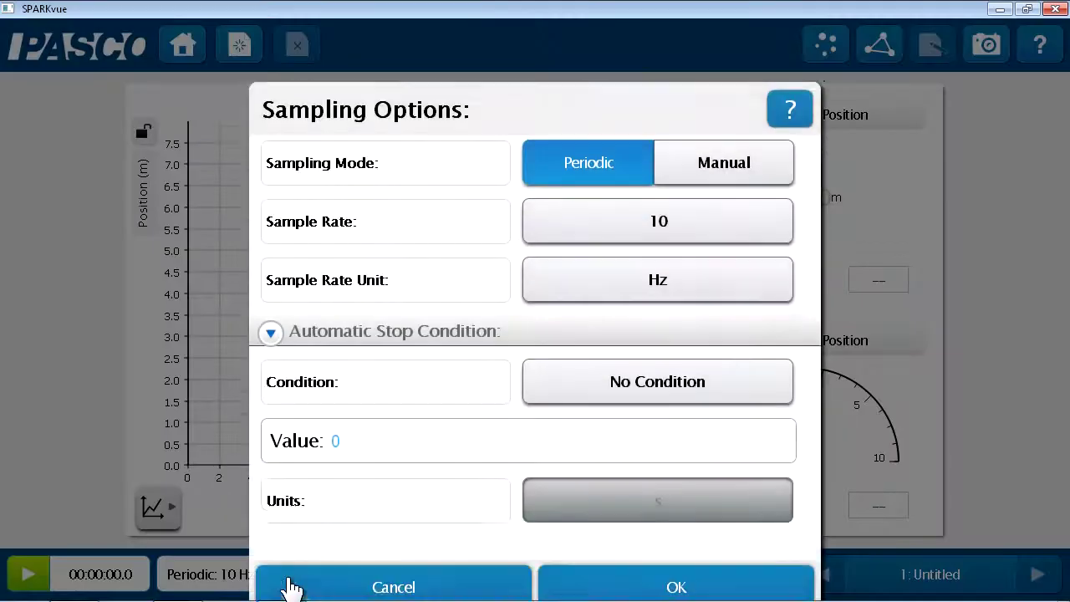
{"action": "left_click", "coordinate": [735, 217]}
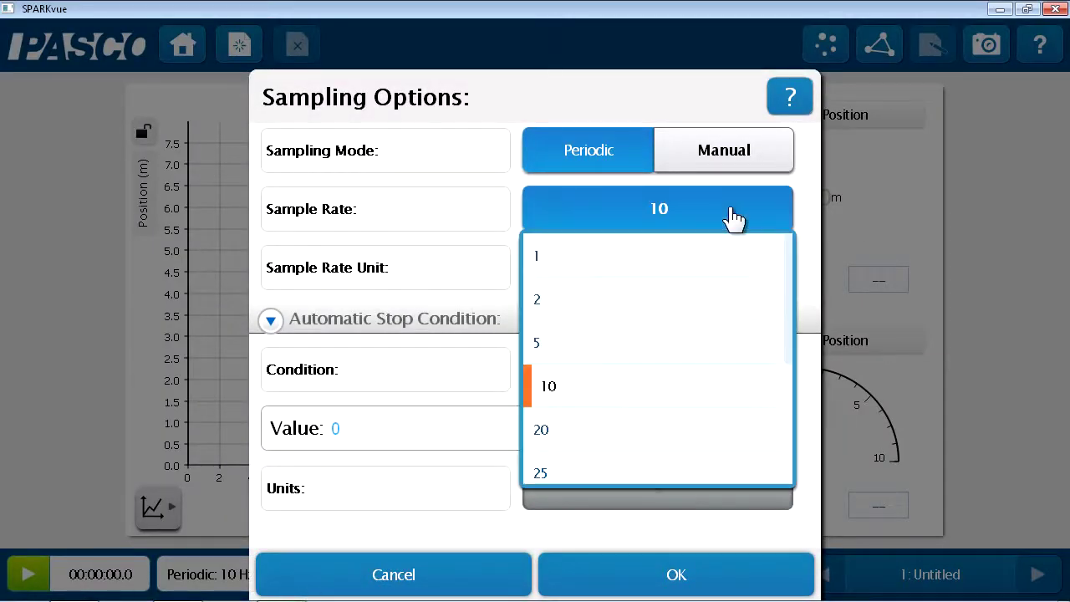
{"action": "scroll", "coordinate": [711, 359], "scroll_direction": "down", "scroll_amount": 3}
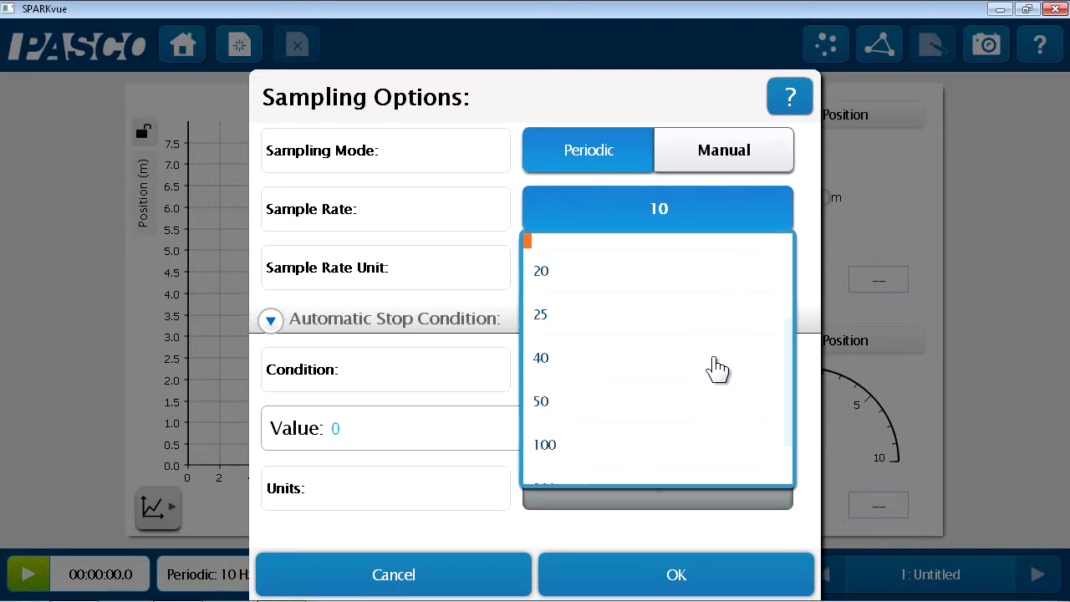
{"action": "left_click", "coordinate": [693, 419]}
{"action": "left_click", "coordinate": [724, 576]}
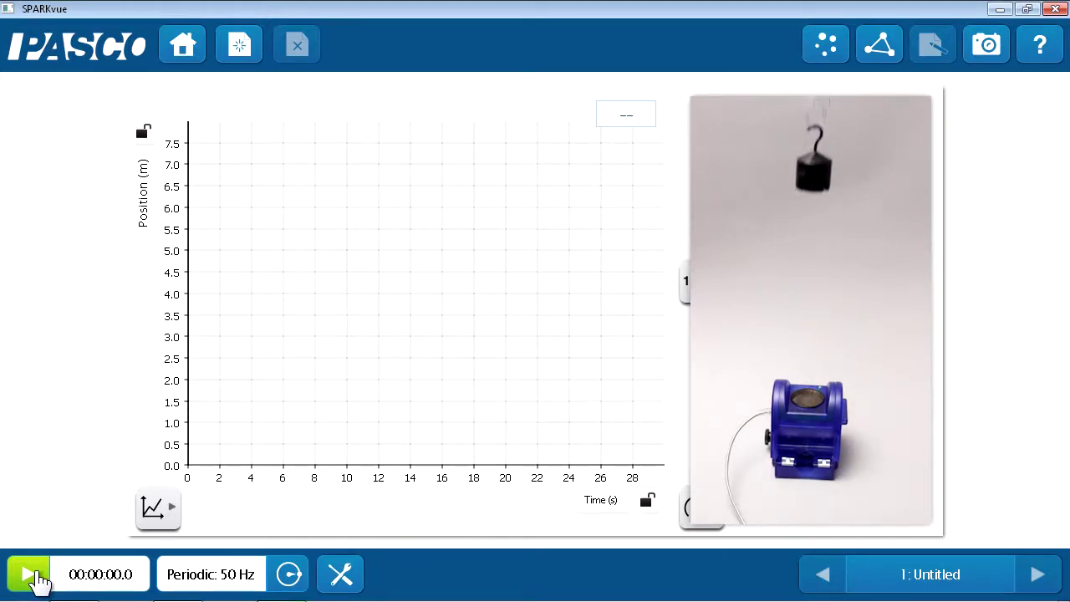
- Record an 18.7-second position run, scaling the graph axes to fit the data
{"action": "left_click", "coordinate": [37, 576]}
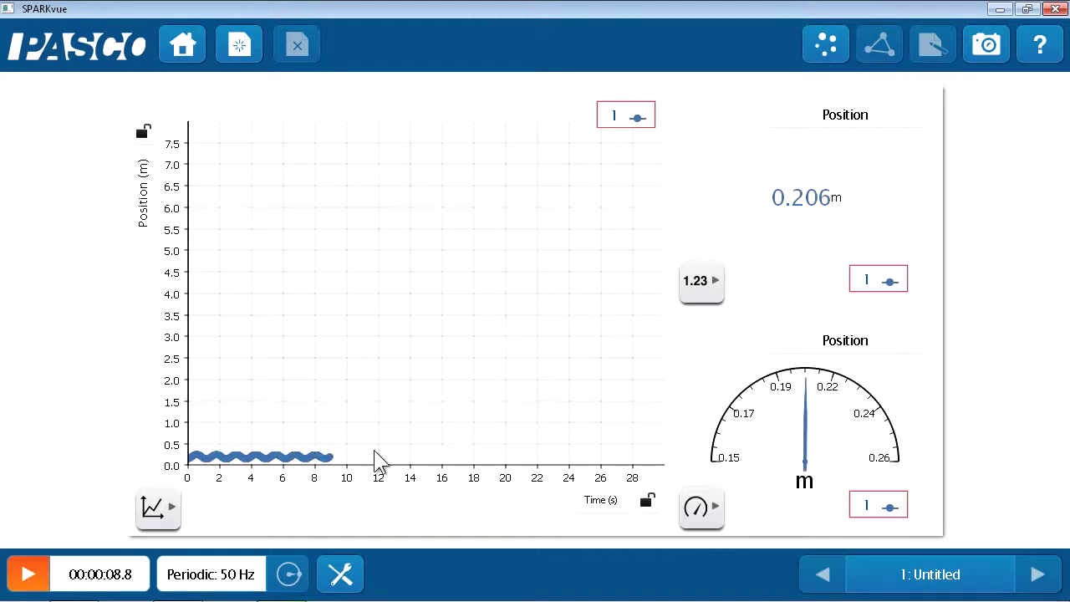
{"action": "left_click", "coordinate": [149, 512]}
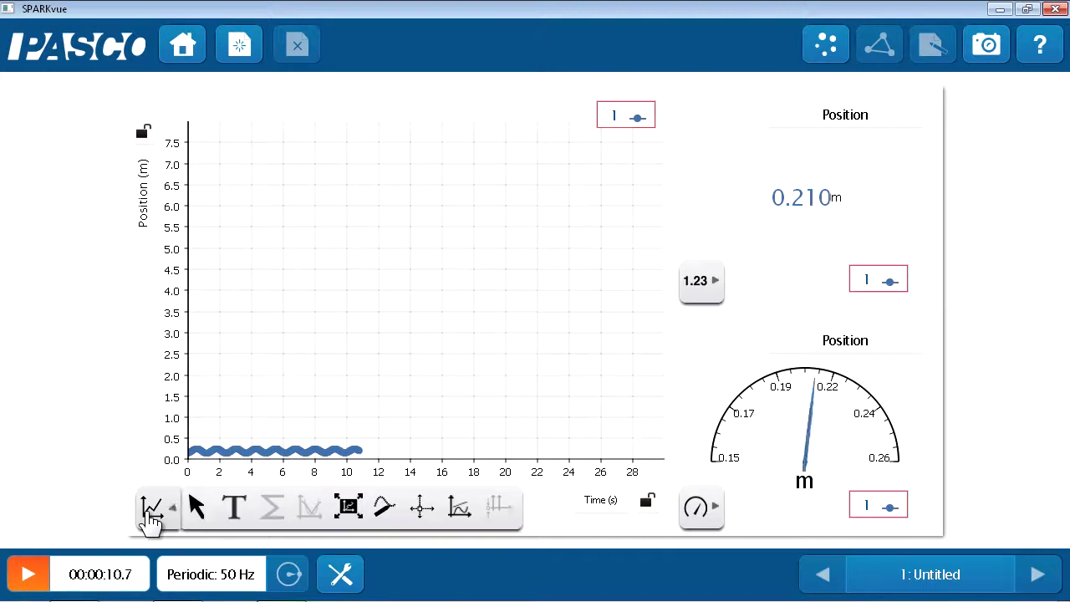
{"action": "left_click", "coordinate": [349, 509]}
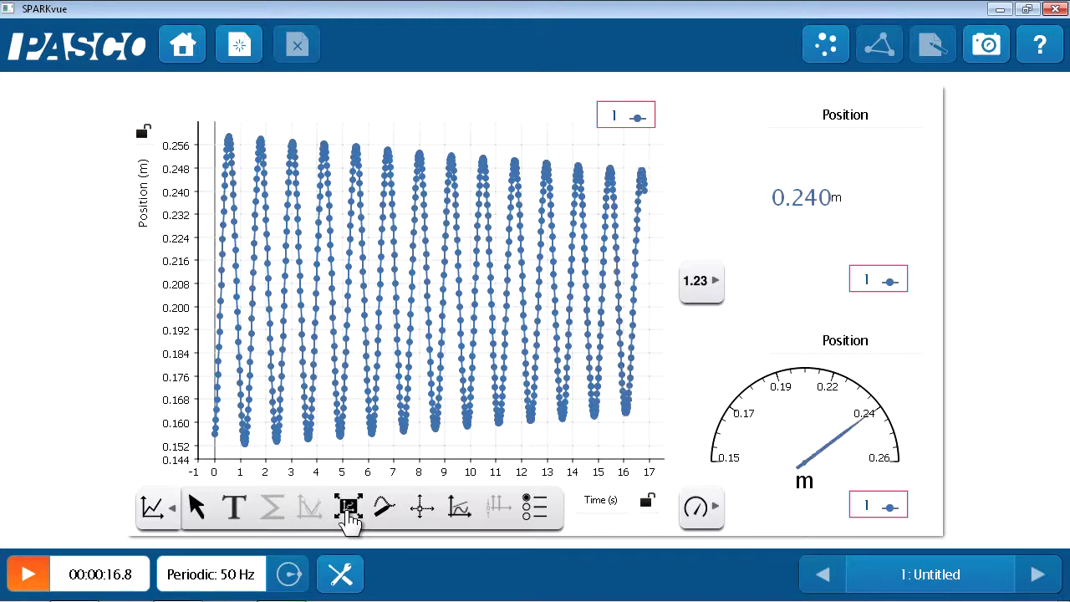
{"action": "left_click", "coordinate": [36, 577]}
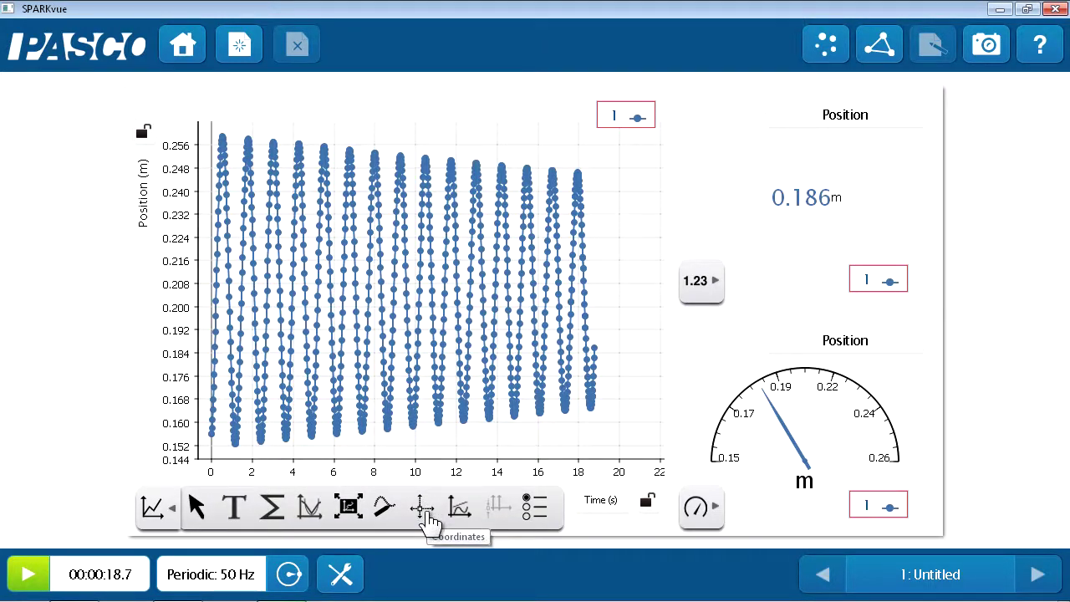
- Apply a sine fit to the position data (period 1.24 s) and drag its parameter box aside
{"action": "left_click", "coordinate": [309, 524]}
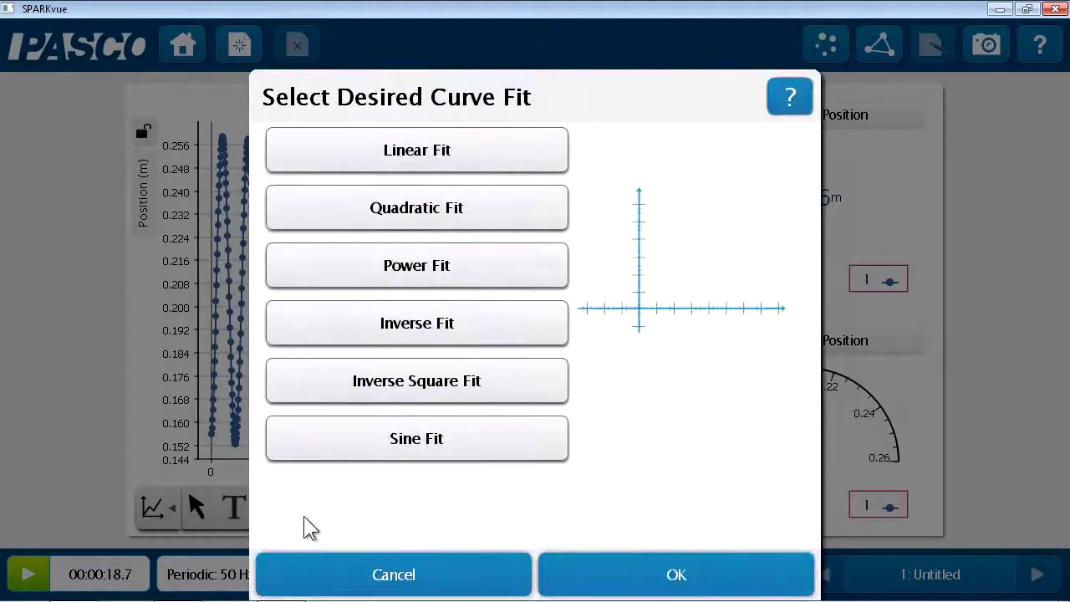
{"action": "left_click", "coordinate": [507, 165]}
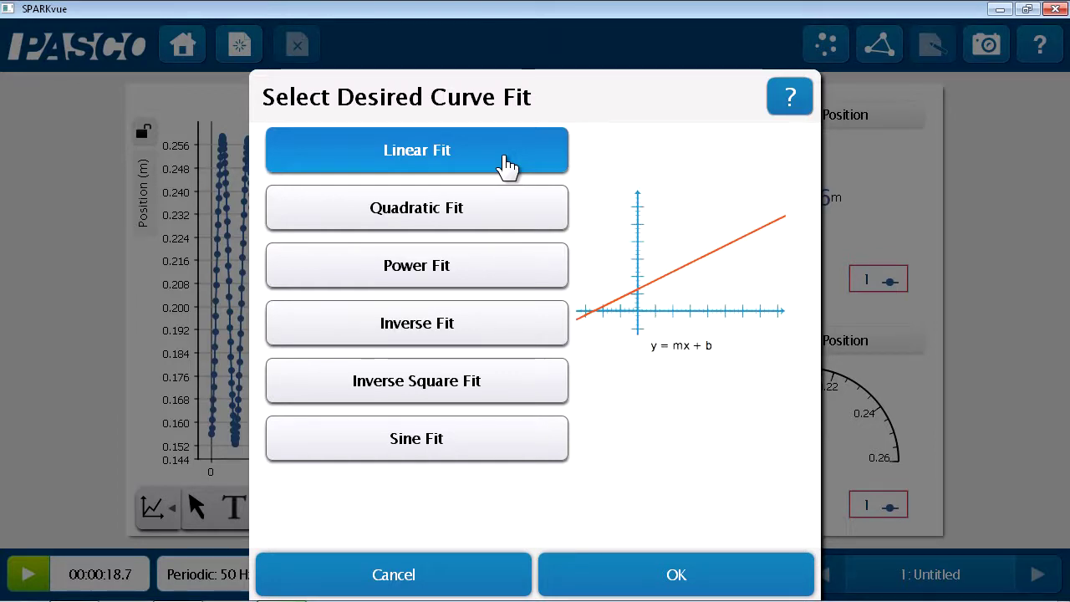
{"action": "left_click", "coordinate": [507, 440]}
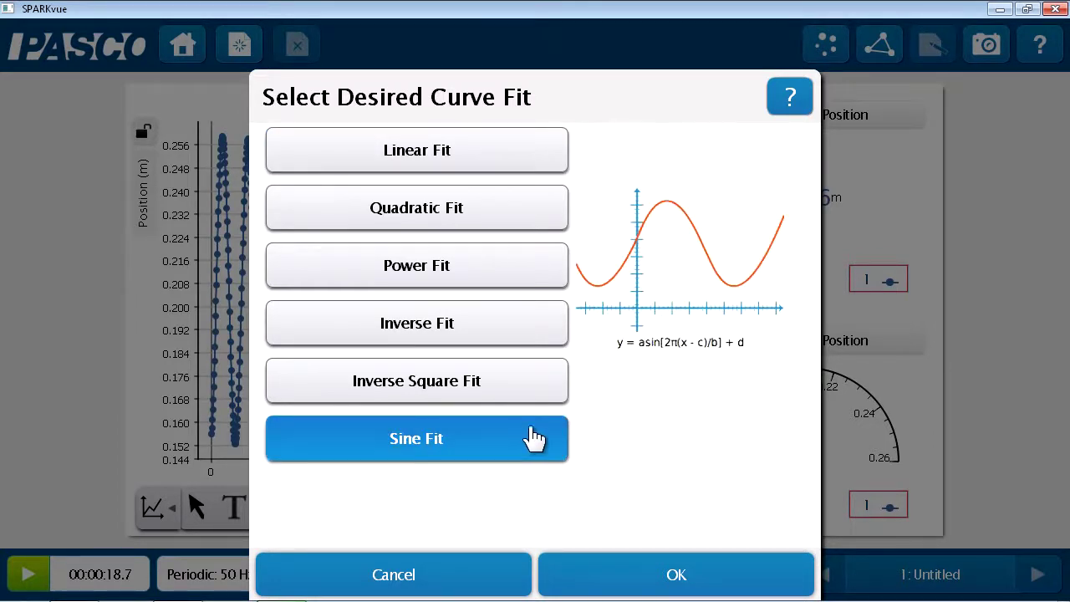
{"action": "left_click", "coordinate": [620, 580]}
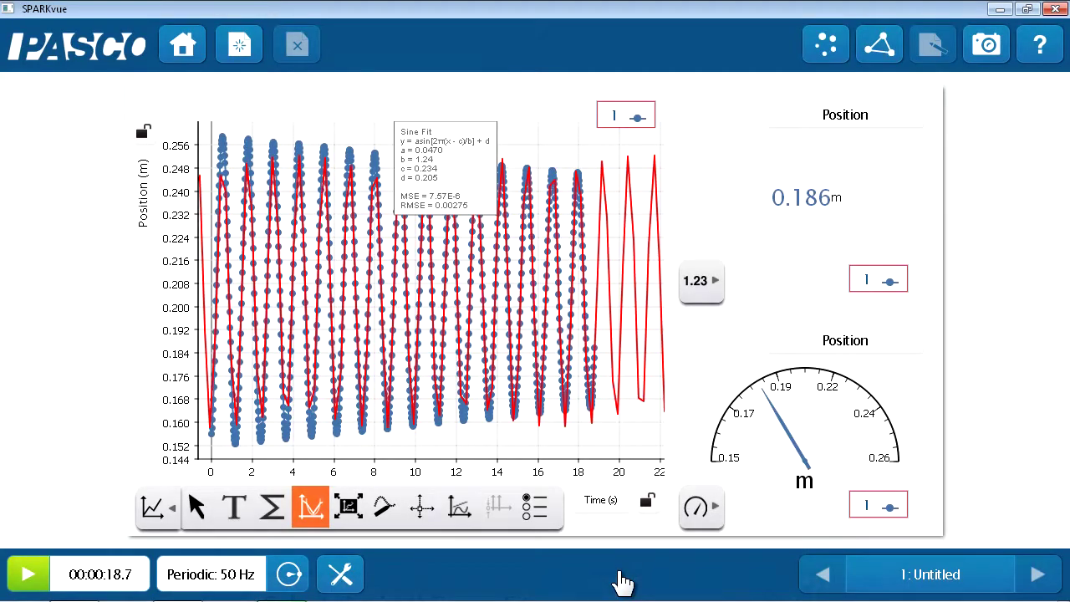
{"action": "left_click_drag", "start_coordinate": [458, 168], "coordinate": [492, 155]}
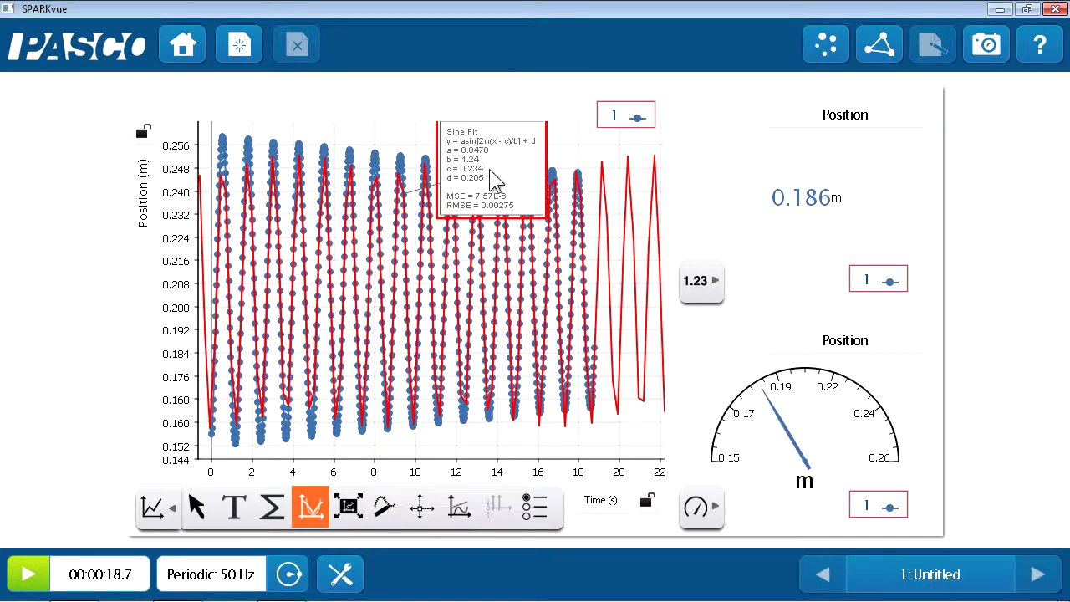
{"action": "left_click_drag", "start_coordinate": [493, 180], "coordinate": [498, 181]}
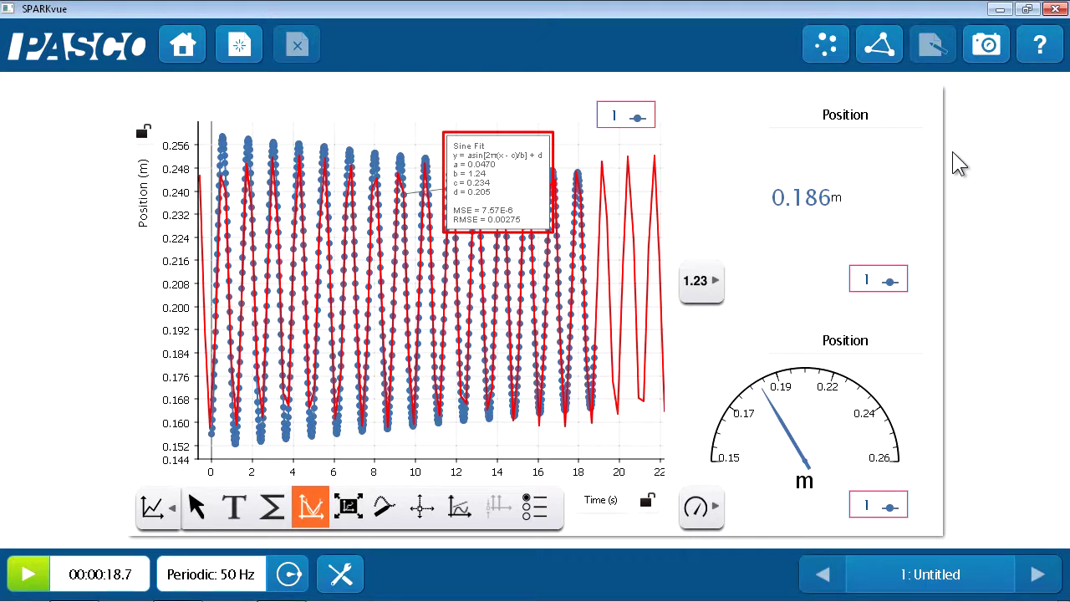
- Take a snapshot of the page with the sine-fitted Position graph
{"action": "left_click", "coordinate": [990, 63]}
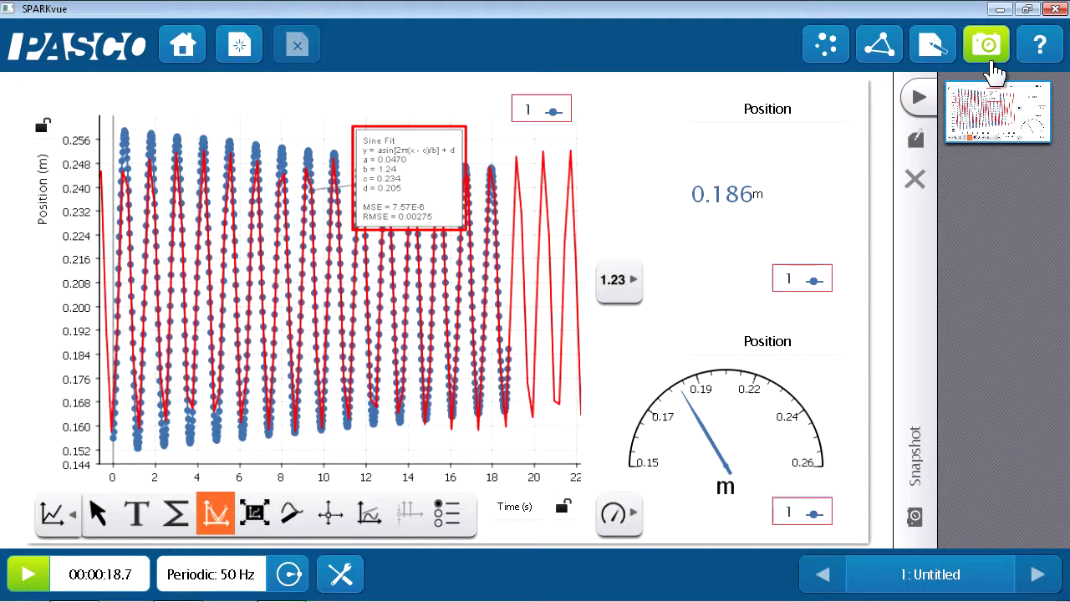
- Close the Snapshot panel to return to the full Position graph
{"action": "left_click", "coordinate": [990, 57]}
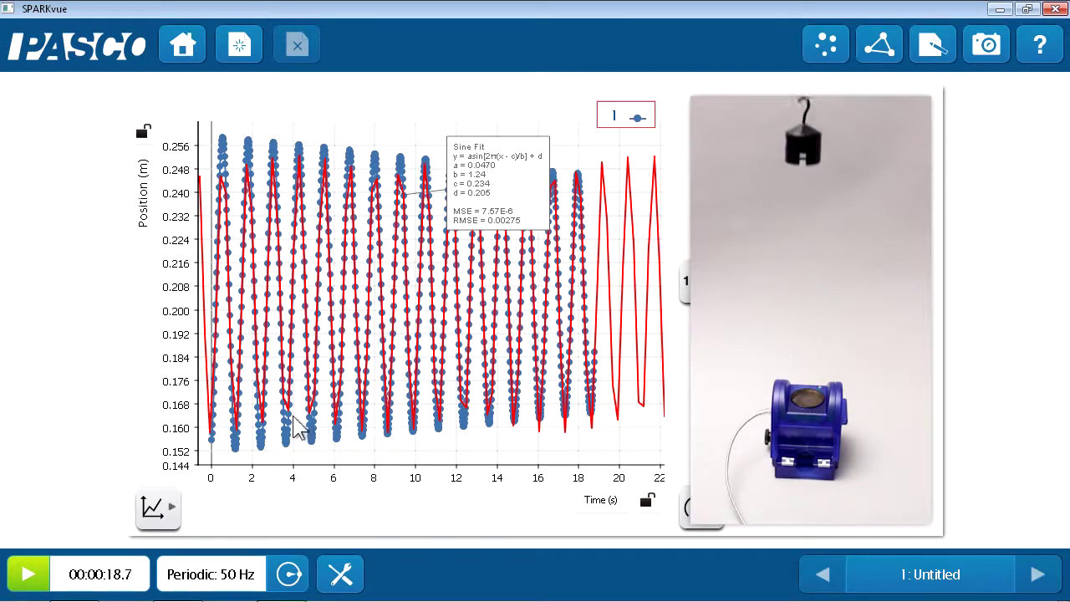
- Record a second position run of about 11.1 seconds and show the graph tools
{"action": "left_click", "coordinate": [34, 574]}
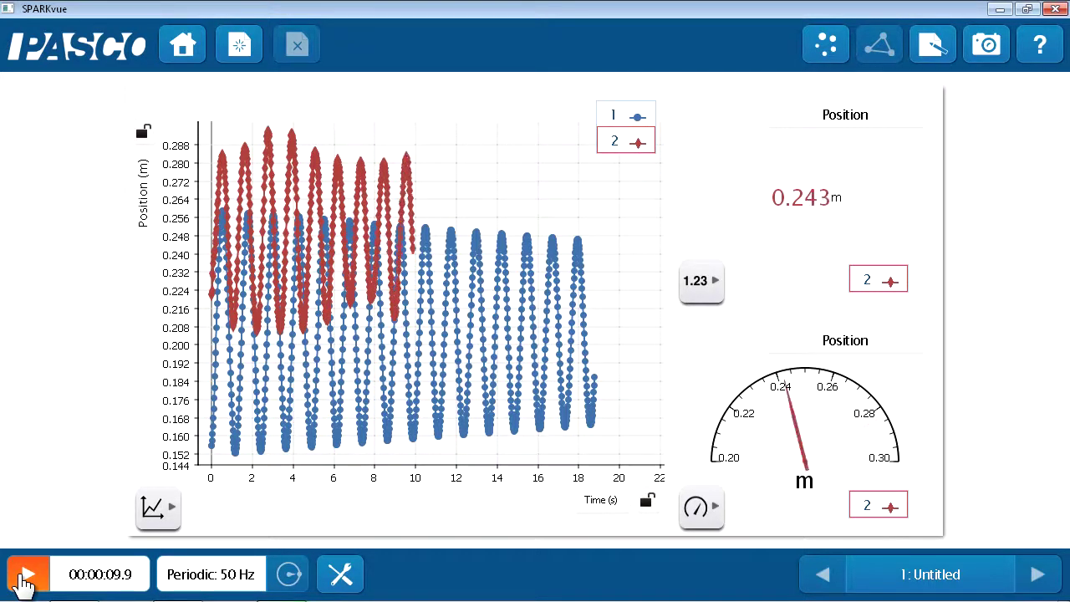
{"action": "left_click", "coordinate": [23, 577]}
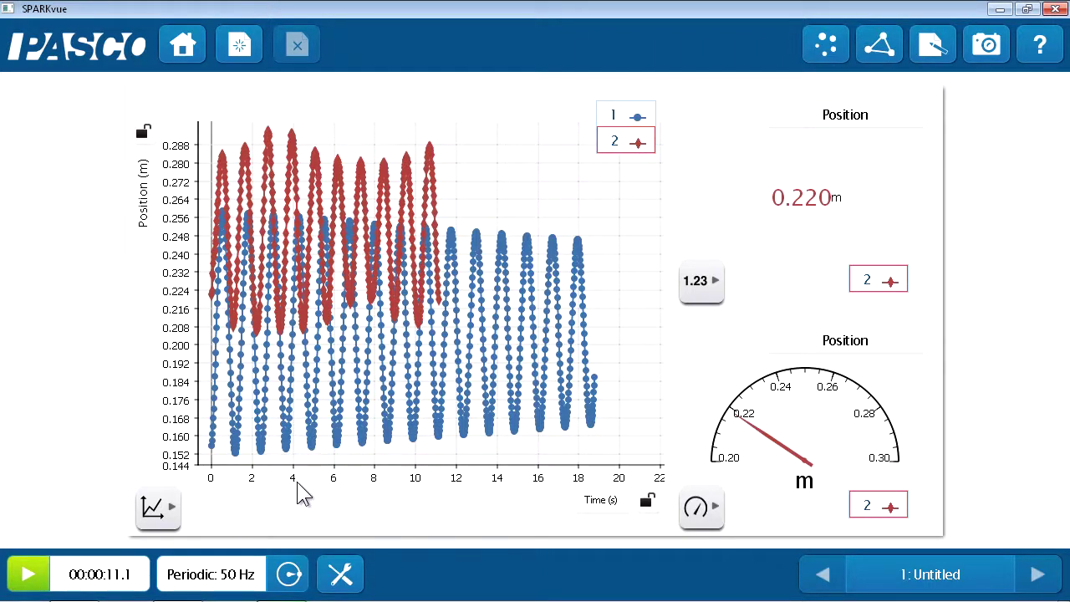
{"action": "left_click", "coordinate": [155, 507]}
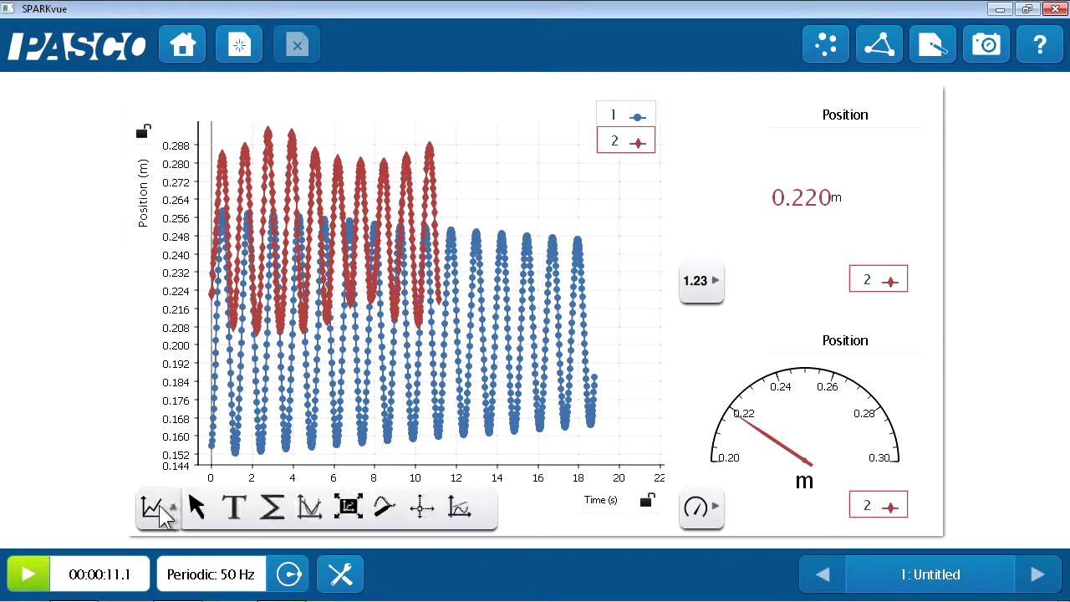
- Fit a sine curve to run 2 (amplitude 0.0363, period 1.13 s) and move its parameter box right
{"action": "left_click", "coordinate": [309, 507]}
{"action": "left_click", "coordinate": [387, 452]}
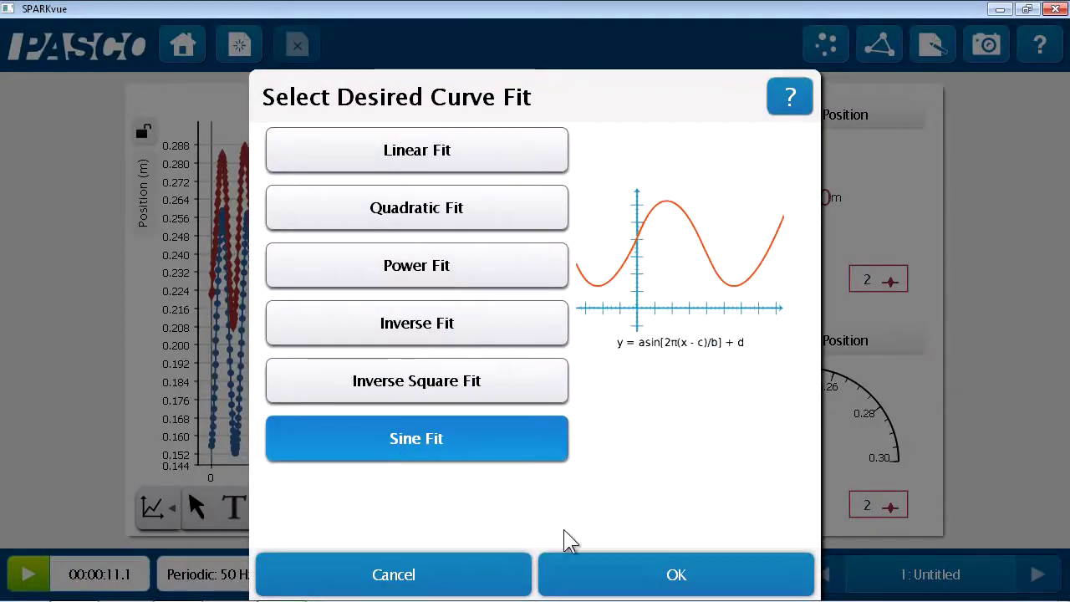
{"action": "left_click", "coordinate": [586, 569]}
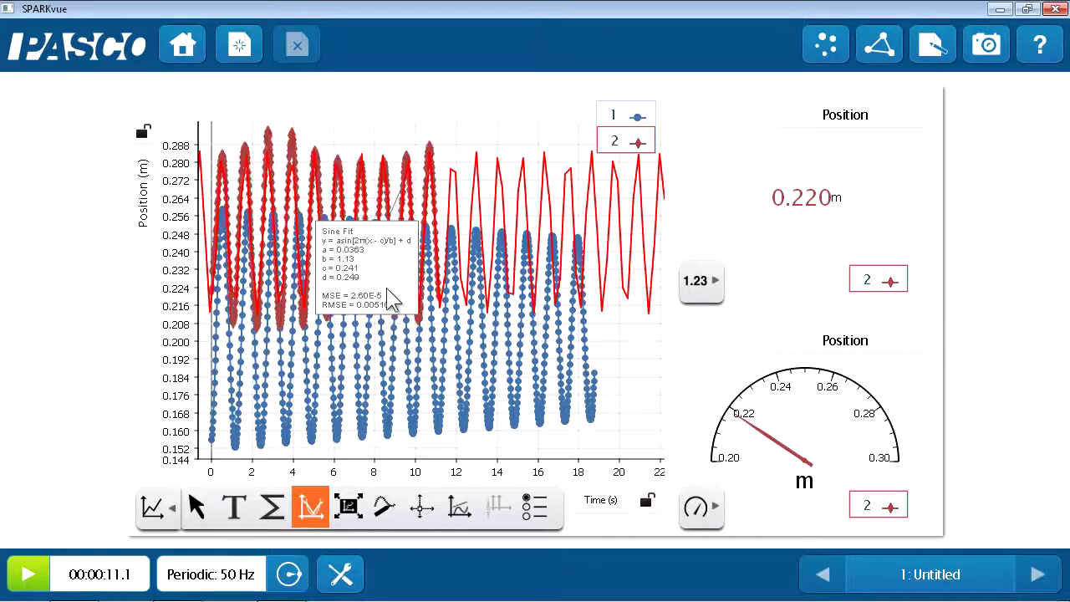
{"action": "left_click_drag", "start_coordinate": [389, 284], "coordinate": [464, 274]}
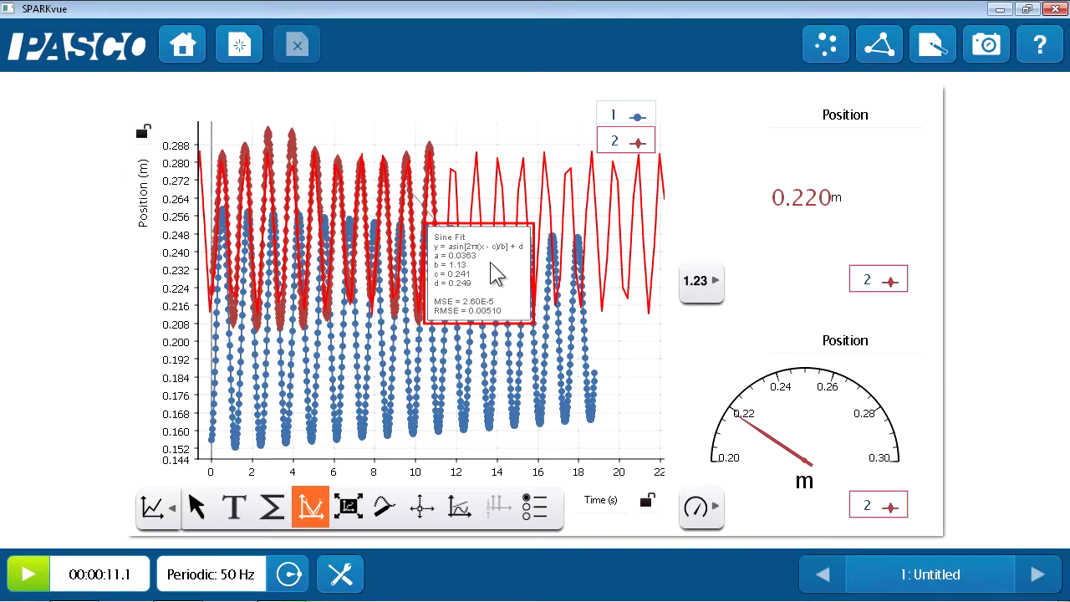
{"action": "left_click", "coordinate": [630, 143]}
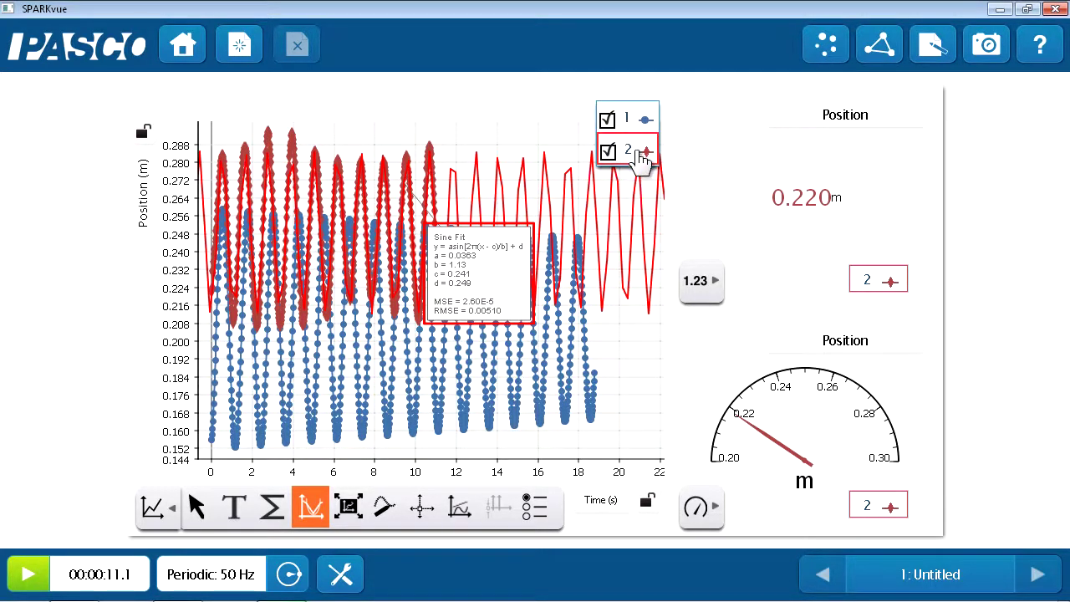
- Uncheck run 1 and rescale the graph to fit run 2 alone
{"action": "left_click", "coordinate": [608, 121]}
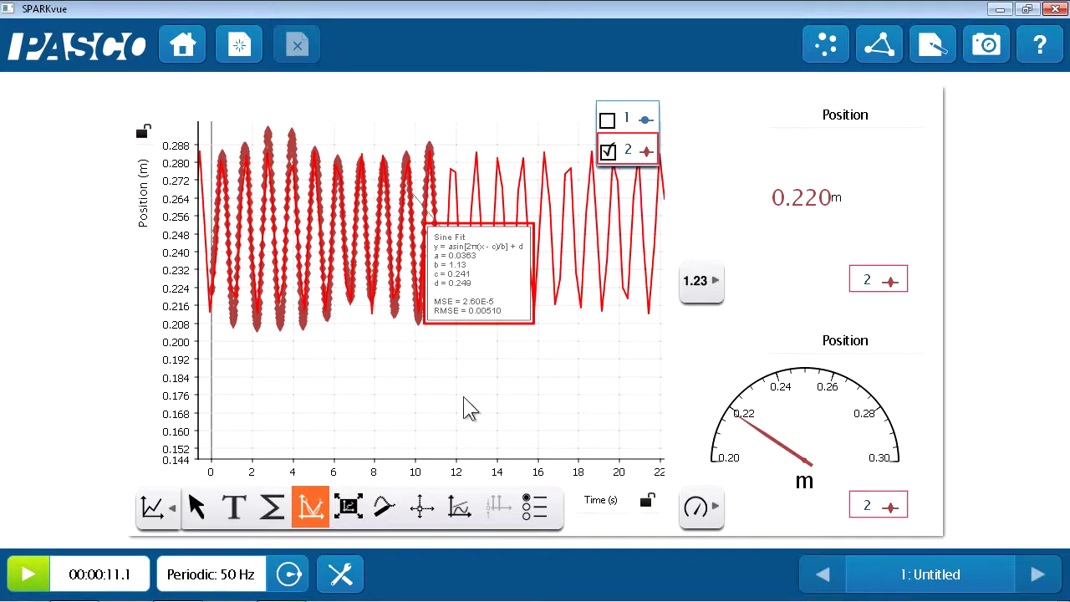
{"action": "left_click", "coordinate": [347, 508]}
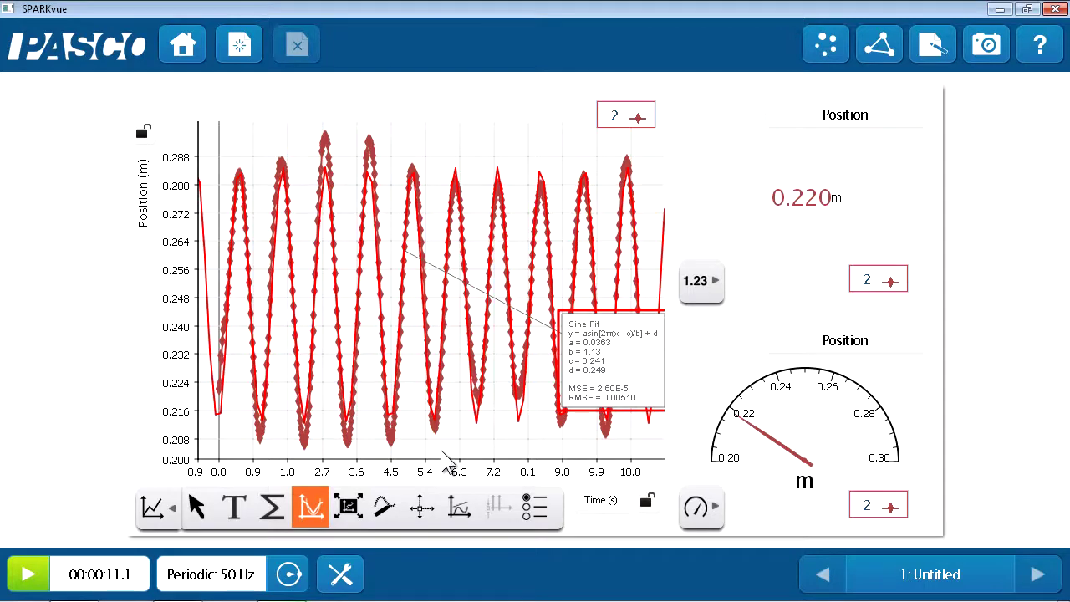
- Move the Sine Fit box onto run 2's Position graph and capture it as a second snapshot
{"action": "mouse_move", "coordinate": [612, 360]}
{"action": "left_mouse_down"}
{"action": "mouse_move", "coordinate": [544, 349]}
{"action": "mouse_move", "coordinate": [536, 331]}
{"action": "left_mouse_up"}
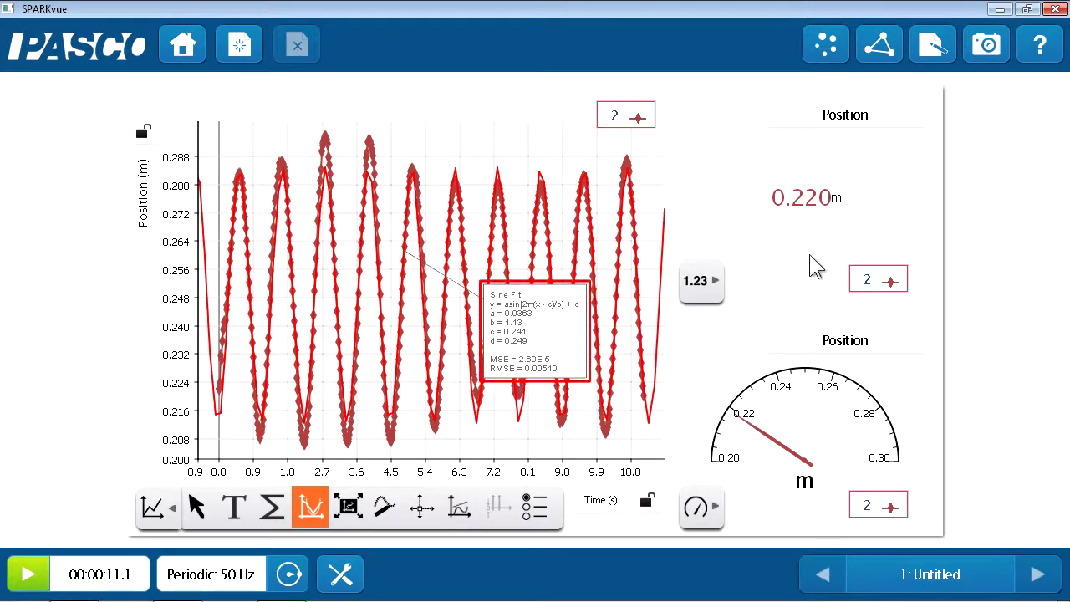
{"action": "left_click", "coordinate": [987, 46]}
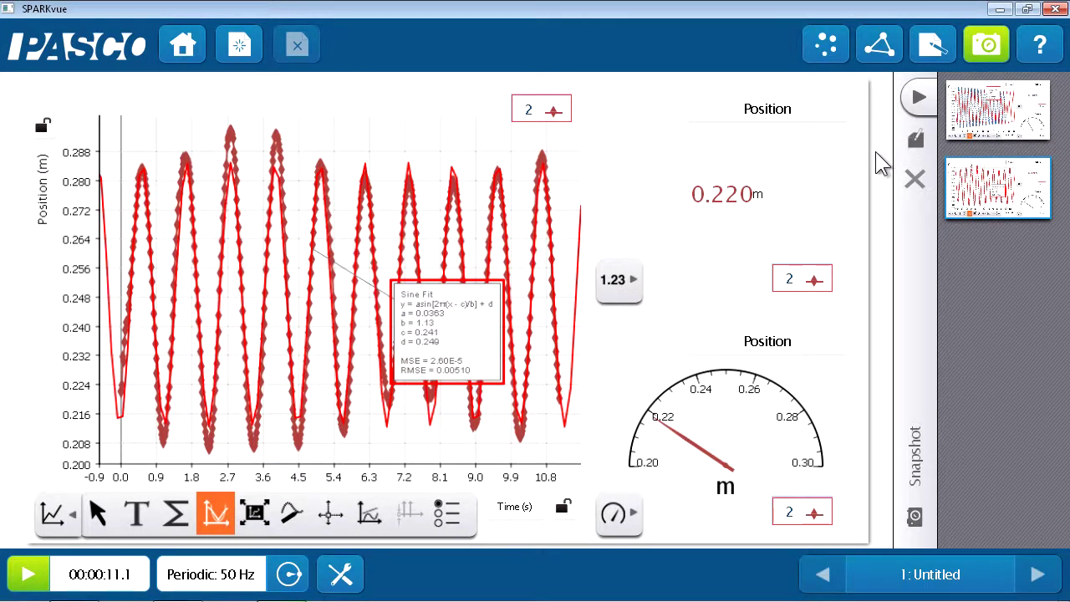
{"action": "left_click", "coordinate": [872, 153]}
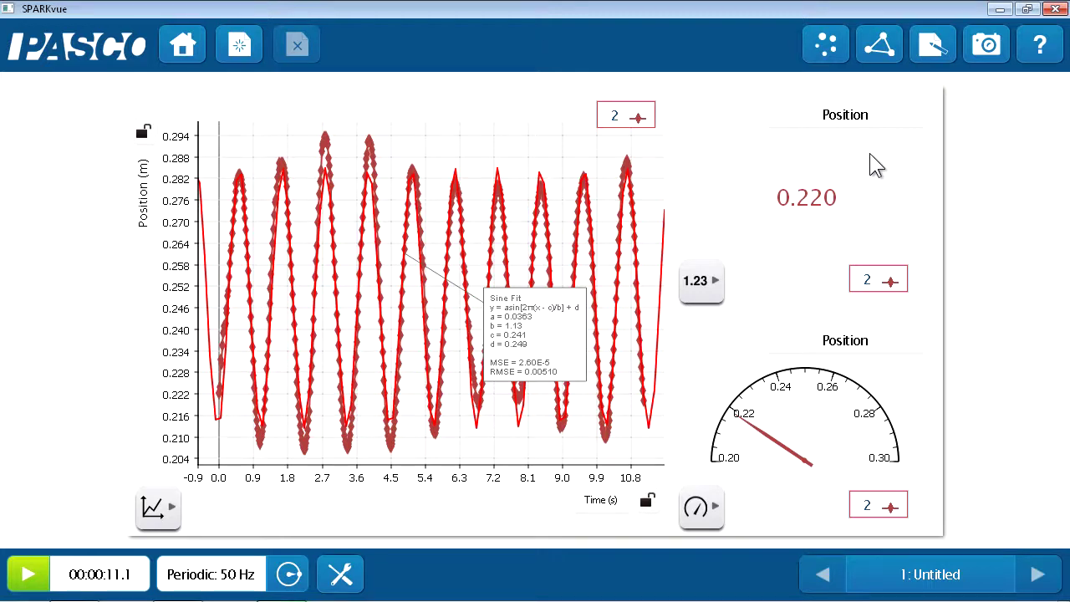
- Open the snapshot journal and select the first snapshot for editing
{"action": "left_click", "coordinate": [933, 45]}
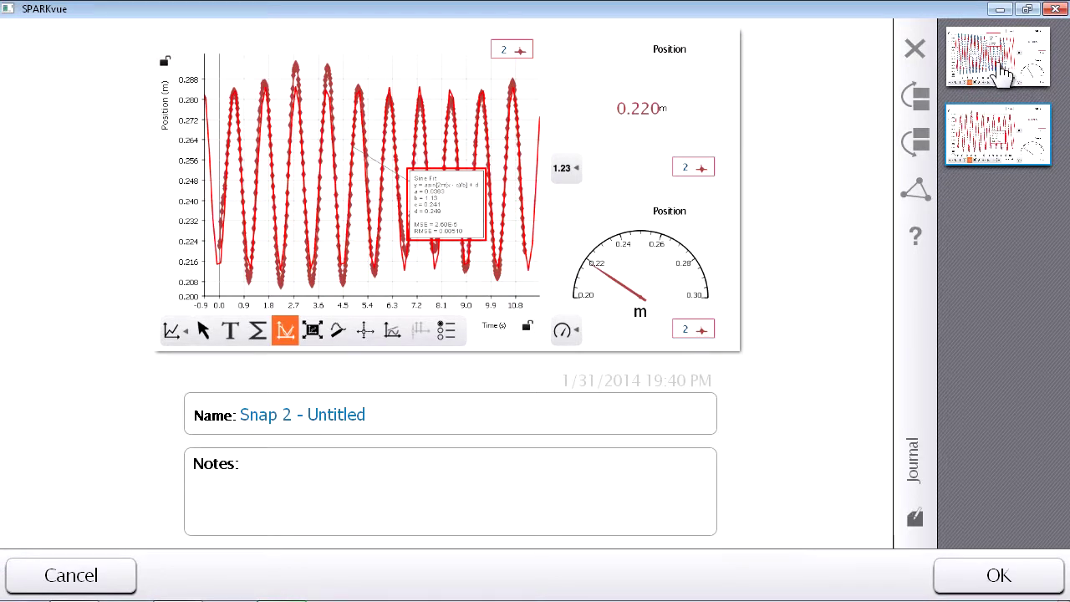
{"action": "left_click", "coordinate": [1008, 68]}
{"action": "left_click", "coordinate": [1002, 124]}
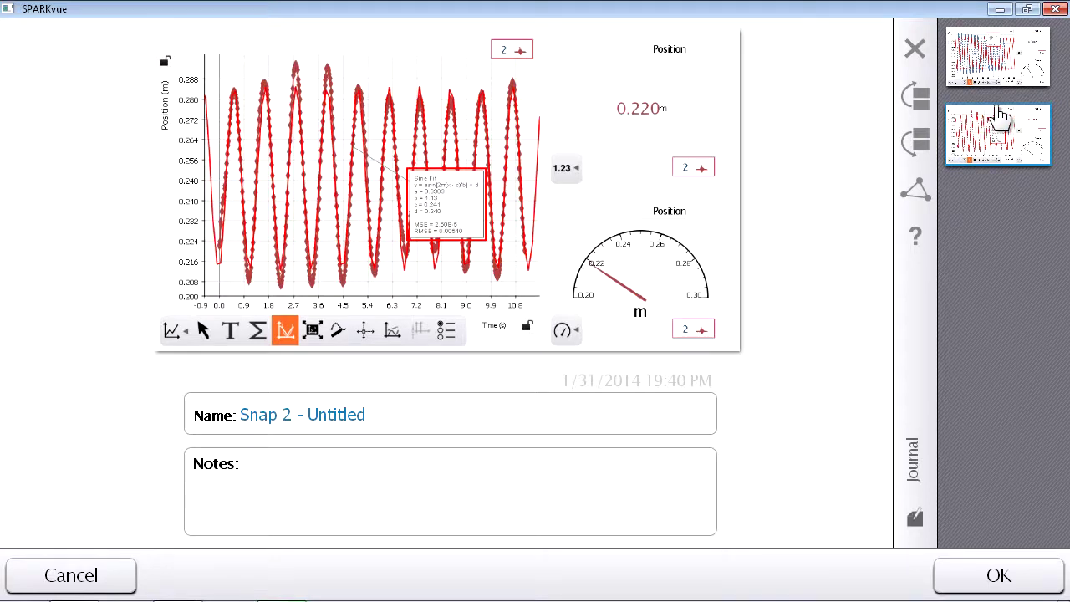
{"action": "left_click", "coordinate": [995, 82]}
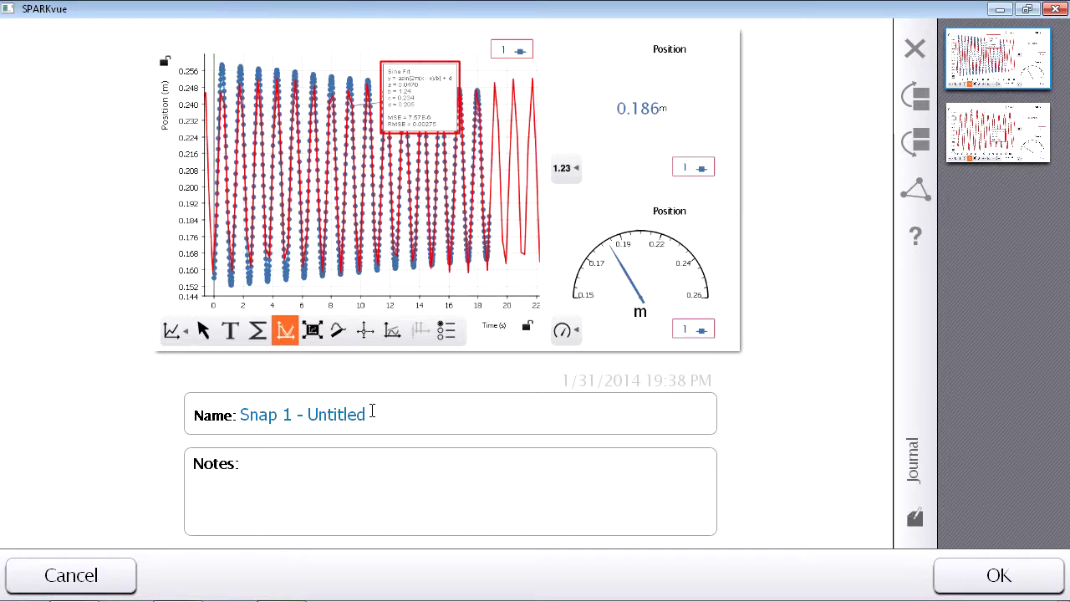
- Rename the first snapshot 'looser spring' and add the note 'period: 1.24'
{"action": "left_click", "coordinate": [373, 411]}
{"action": "key", "text": "BackSpace"}
{"action": "key", "text": "BackSpace"}
{"action": "key", "text": "BackSpace"}
{"action": "key", "text": "BackSpace"}
{"action": "key", "text": "BackSpace"}
{"action": "key", "text": "BackSpace"}
{"action": "key", "text": "BackSpace"}
{"action": "key", "text": "BackSpace"}
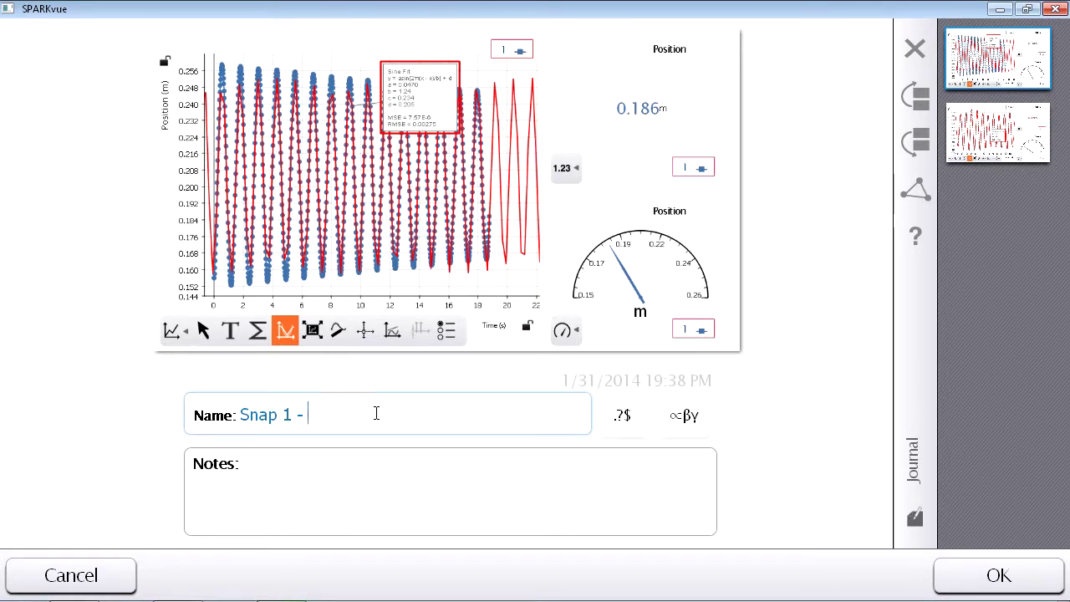
{"action": "key", "text": "BackSpace"}
{"action": "key", "text": "BackSpace"}
{"action": "key", "text": "BackSpace"}
{"action": "key", "text": "BackSpace"}
{"action": "key", "text": "BackSpace"}
{"action": "key", "text": "BackSpace"}
{"action": "key", "text": "BackSpace"}
{"action": "key", "text": "BackSpace"}
{"action": "key", "text": "BackSpace"}
{"action": "type", "text": "looser"}
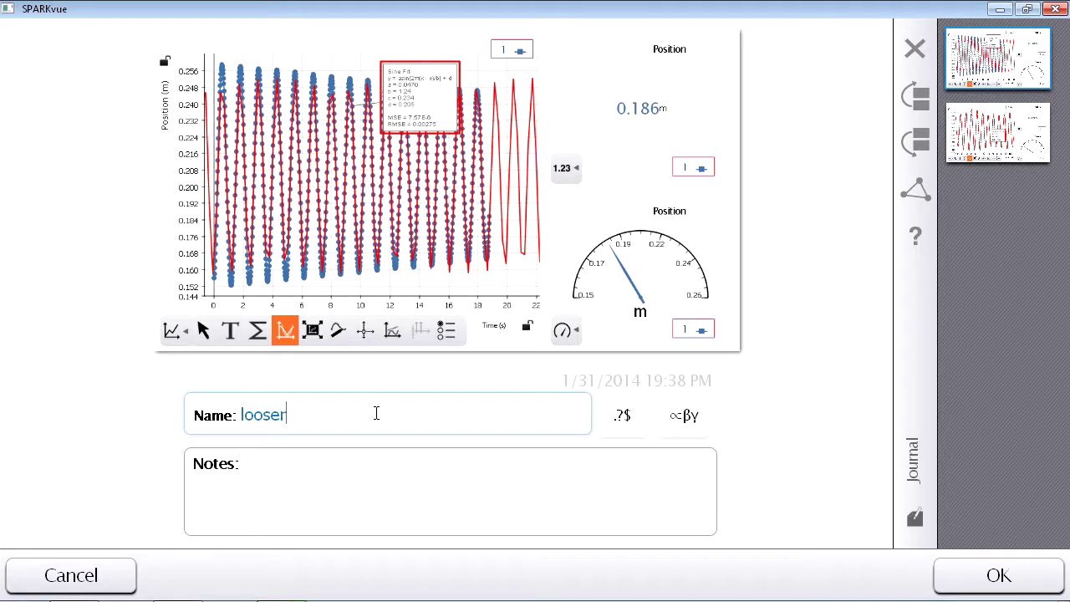
{"action": "type", "text": " spring"}
{"action": "left_click", "coordinate": [372, 481]}
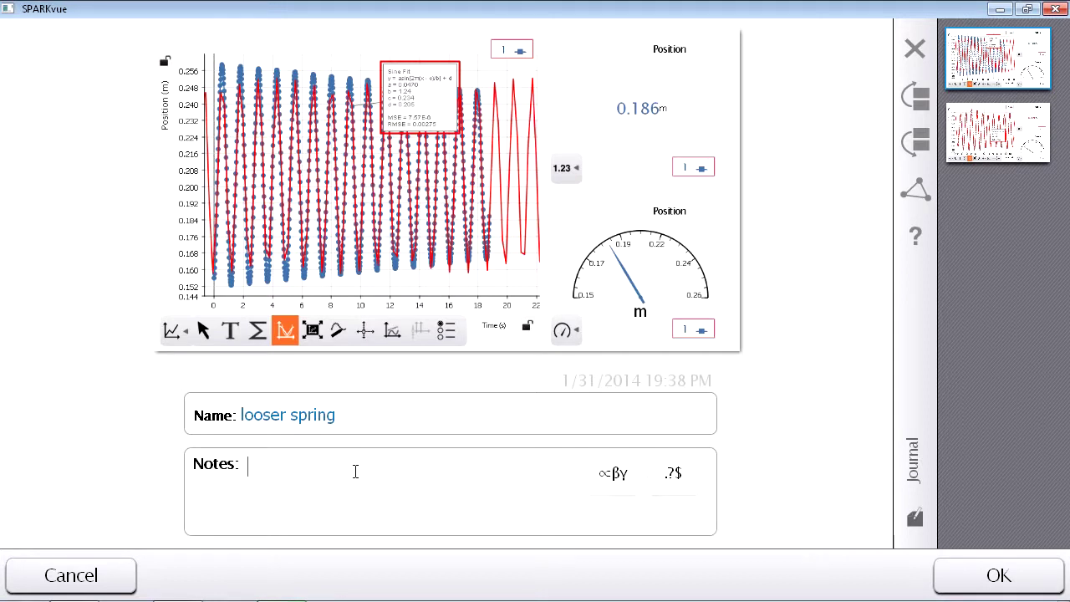
{"action": "type", "text": "period: "}
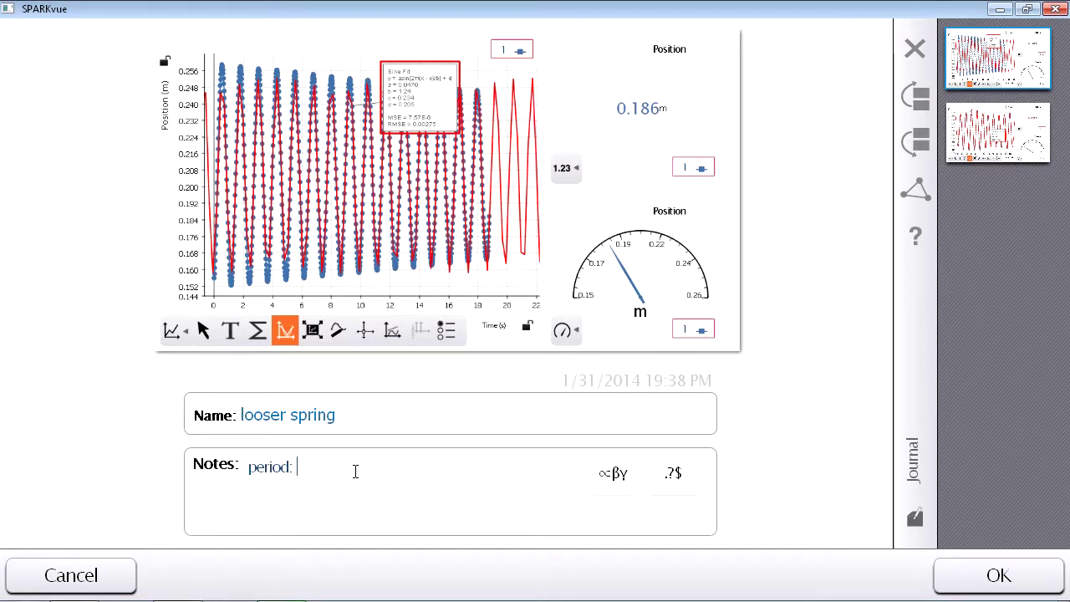
{"action": "type", "text": "1.24s"}
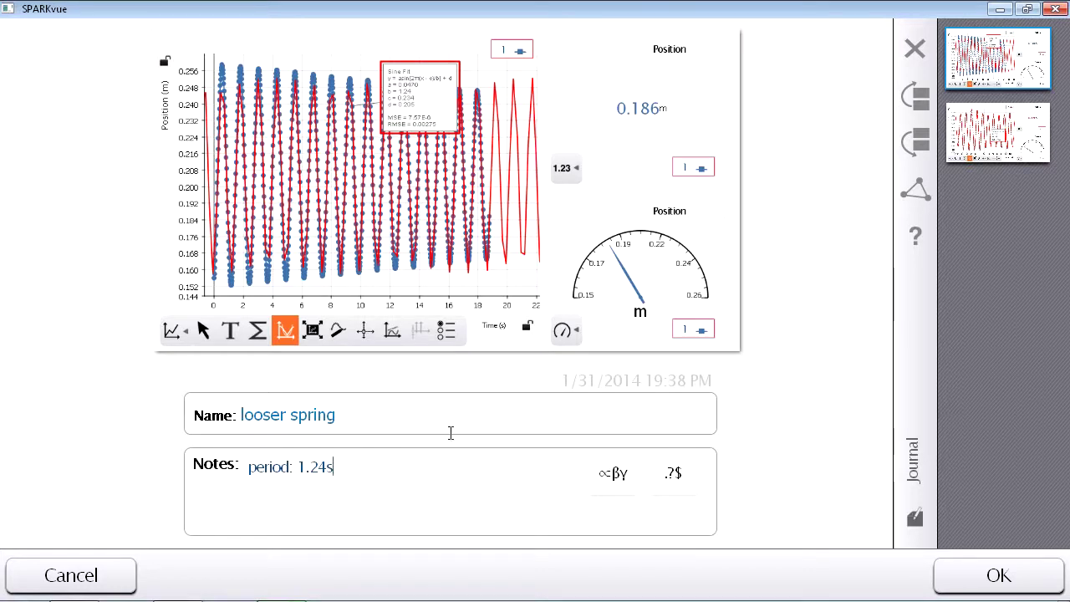
{"action": "left_click", "coordinate": [991, 122]}
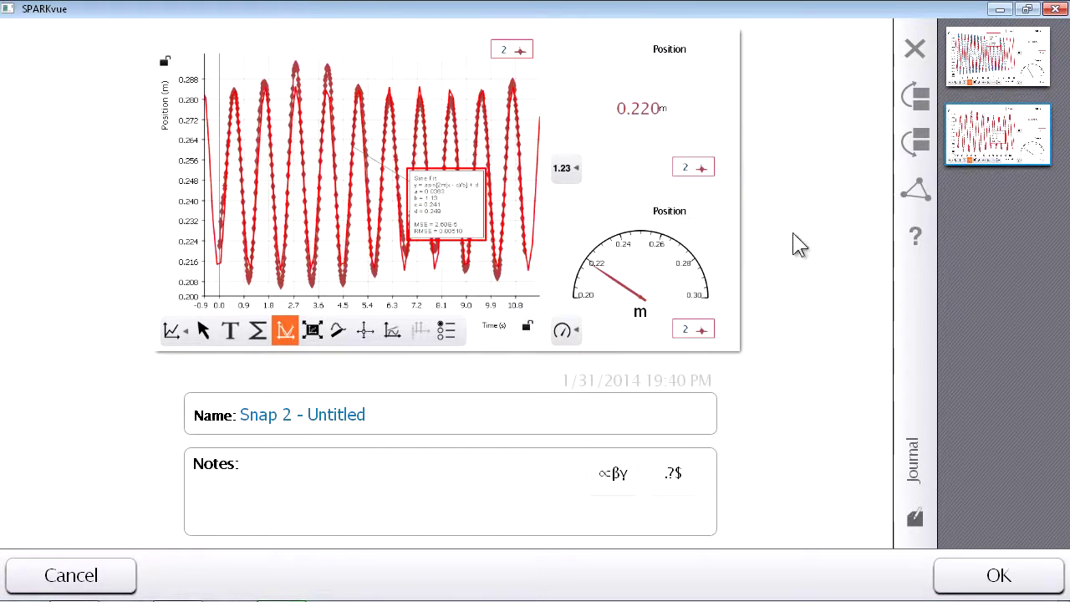
- Name the second snapshot 'stiffer spring', note 'period: 1.13s; shorter than the loose spring', and confirm
{"action": "left_click", "coordinate": [395, 412]}
{"action": "key", "text": "BackSpace"}
{"action": "key", "text": "BackSpace"}
{"action": "key", "text": "BackSpace"}
{"action": "key", "text": "BackSpace"}
{"action": "key", "text": "BackSpace"}
{"action": "key", "text": "BackSpace"}
{"action": "key", "text": "BackSpace"}
{"action": "key", "text": "BackSpace"}
{"action": "key", "text": "BackSpace"}
{"action": "key", "text": "BackSpace"}
{"action": "key", "text": "BackSpace"}
{"action": "key", "text": "BackSpace"}
{"action": "key", "text": "BackSpace"}
{"action": "key", "text": "BackSpace"}
{"action": "key", "text": "BackSpace"}
{"action": "key", "text": "BackSpace"}
{"action": "key", "text": "BackSpace"}
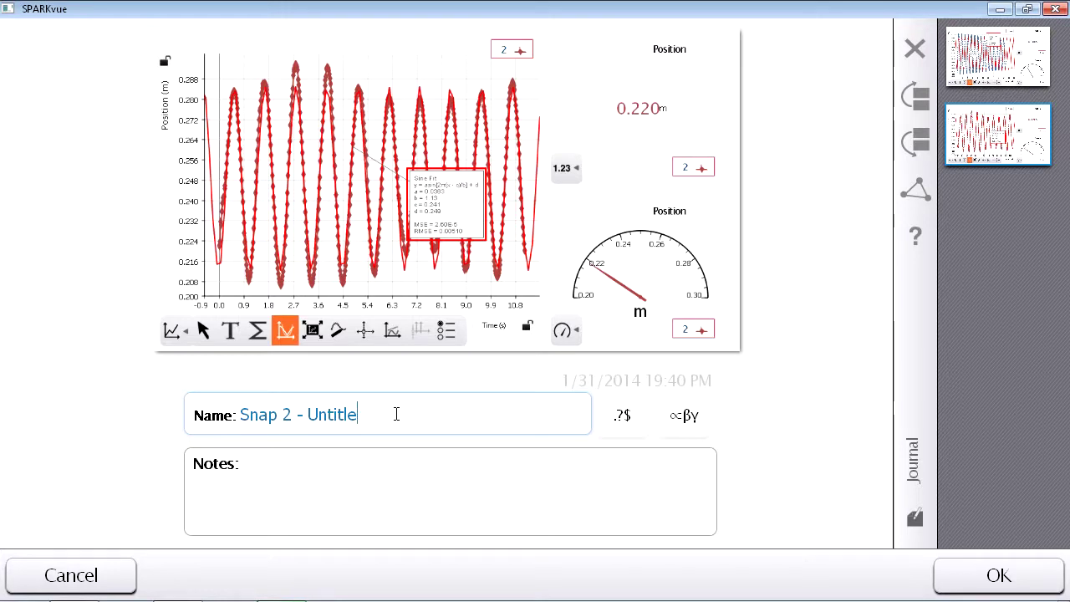
{"action": "type", "text": "stiffe"}
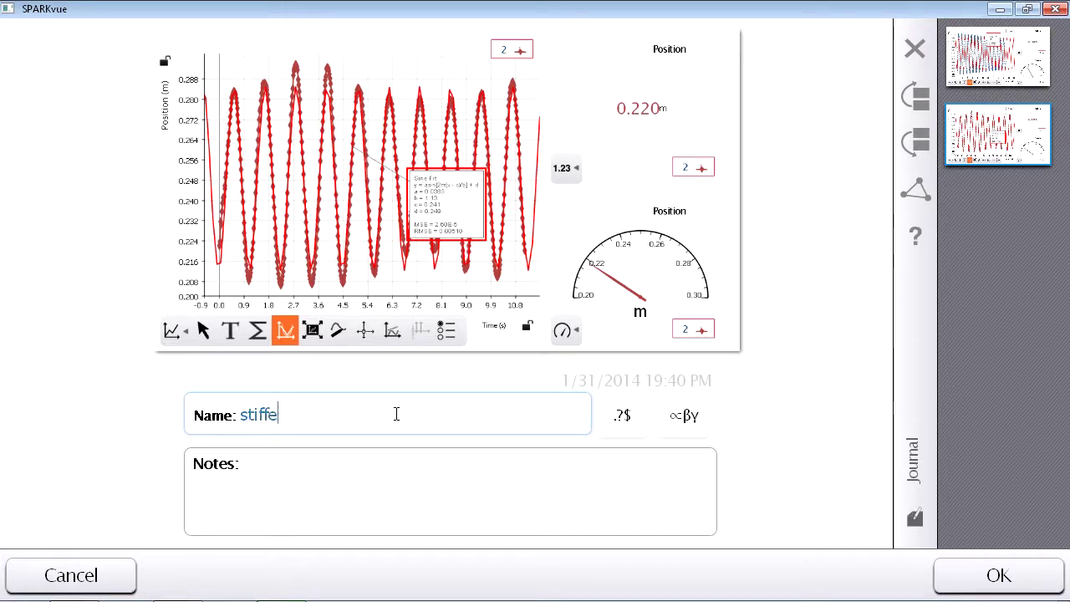
{"action": "type", "text": "r spring"}
{"action": "left_click", "coordinate": [325, 478]}
{"action": "type", "text": "period: 1.13s;"}
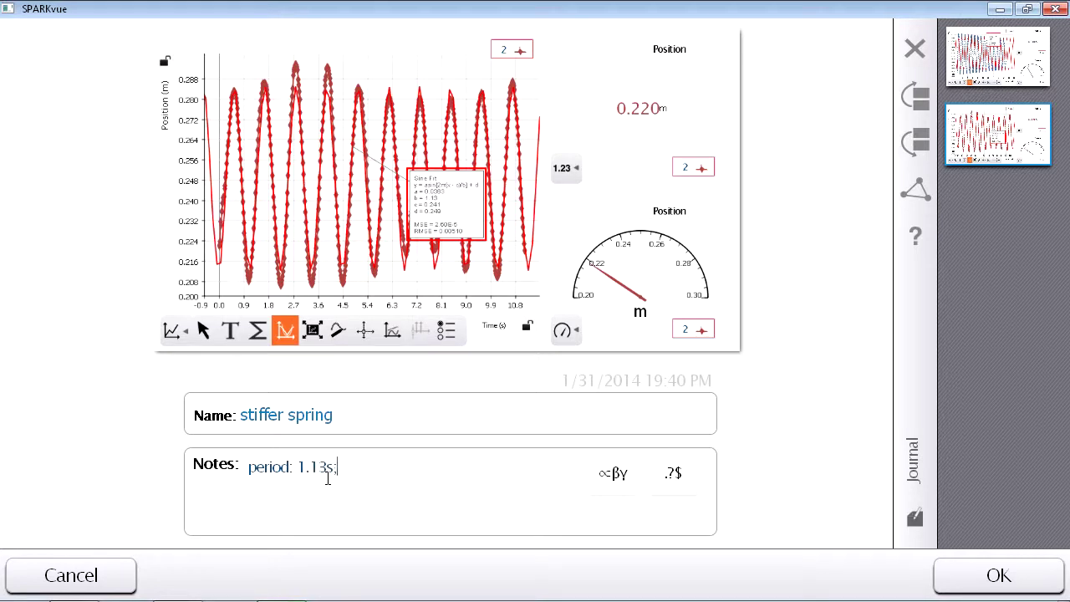
{"action": "type", "text": "shor"}
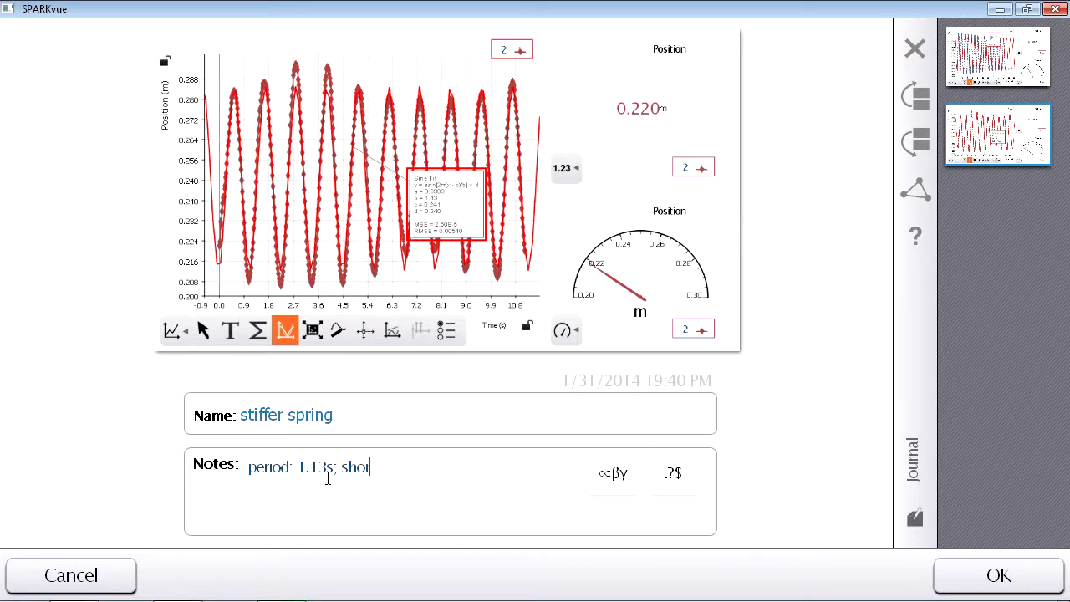
{"action": "type", "text": "ter than the loose spring"}
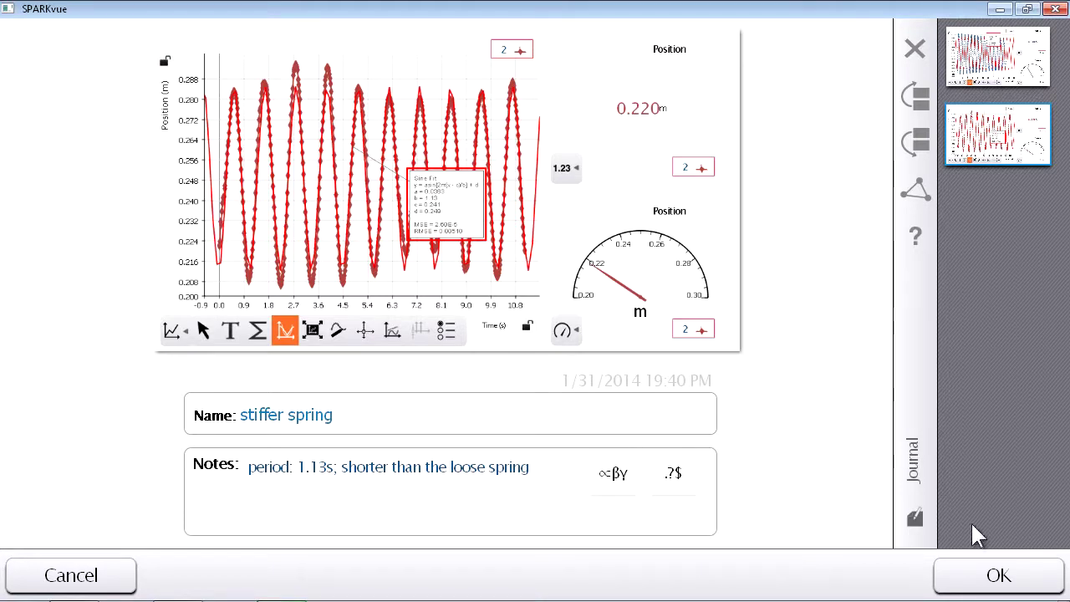
{"action": "left_click", "coordinate": [999, 577]}
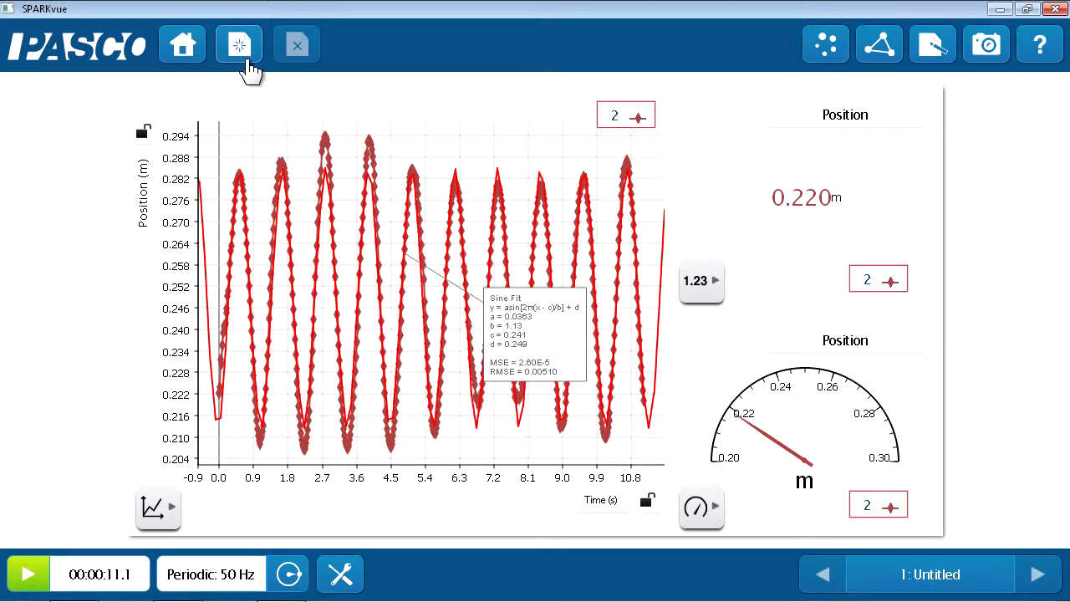
- Add a full-page second page holding a bar graph and open its Bar Graph Properties
{"action": "left_click", "coordinate": [240, 67]}
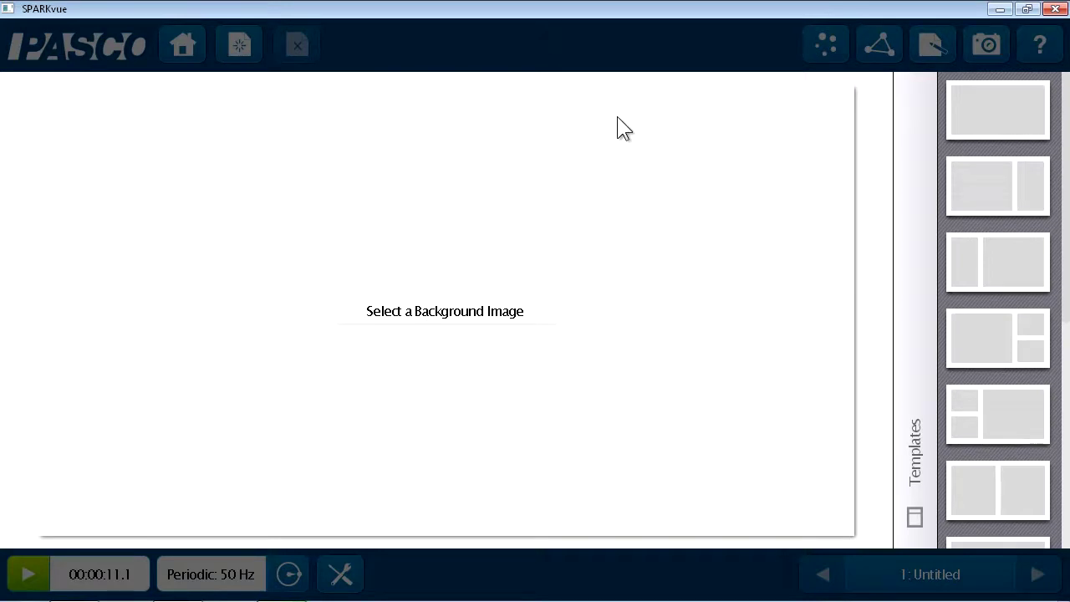
{"action": "left_click", "coordinate": [999, 117]}
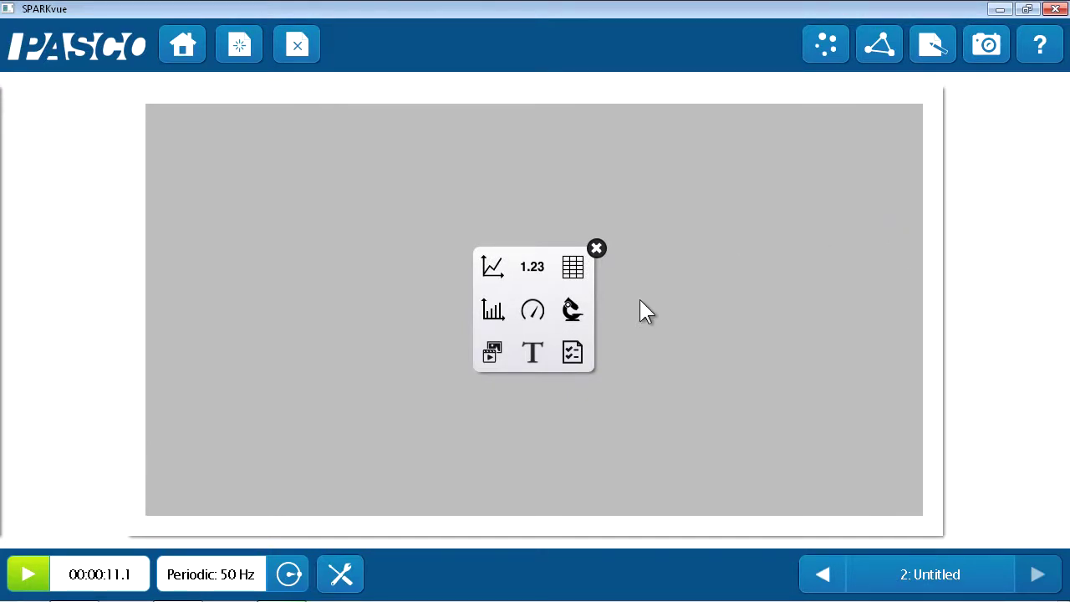
{"action": "left_click", "coordinate": [505, 316]}
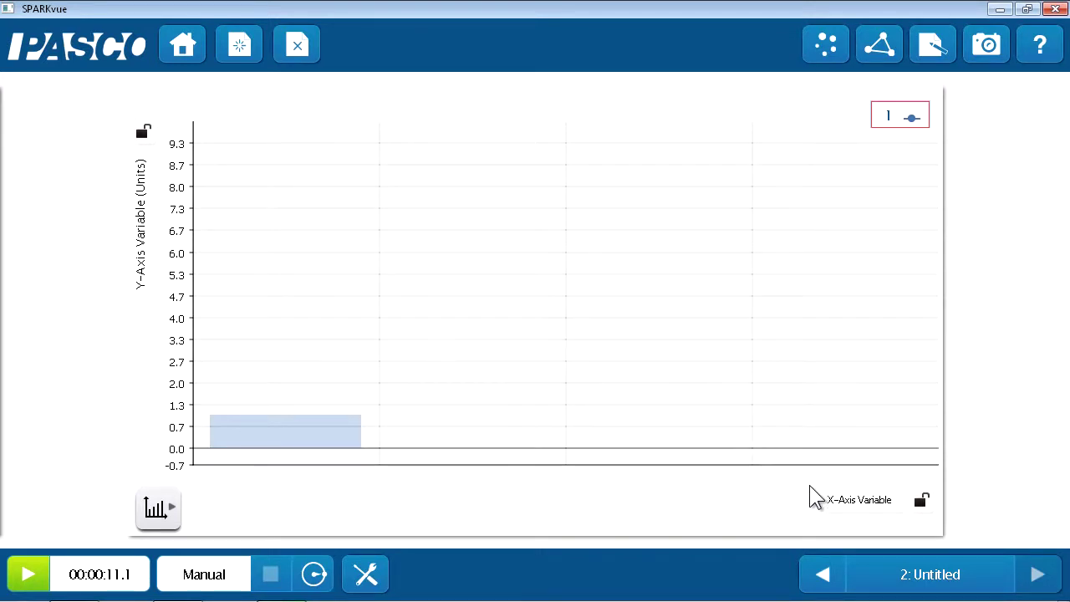
{"action": "left_click", "coordinate": [830, 498]}
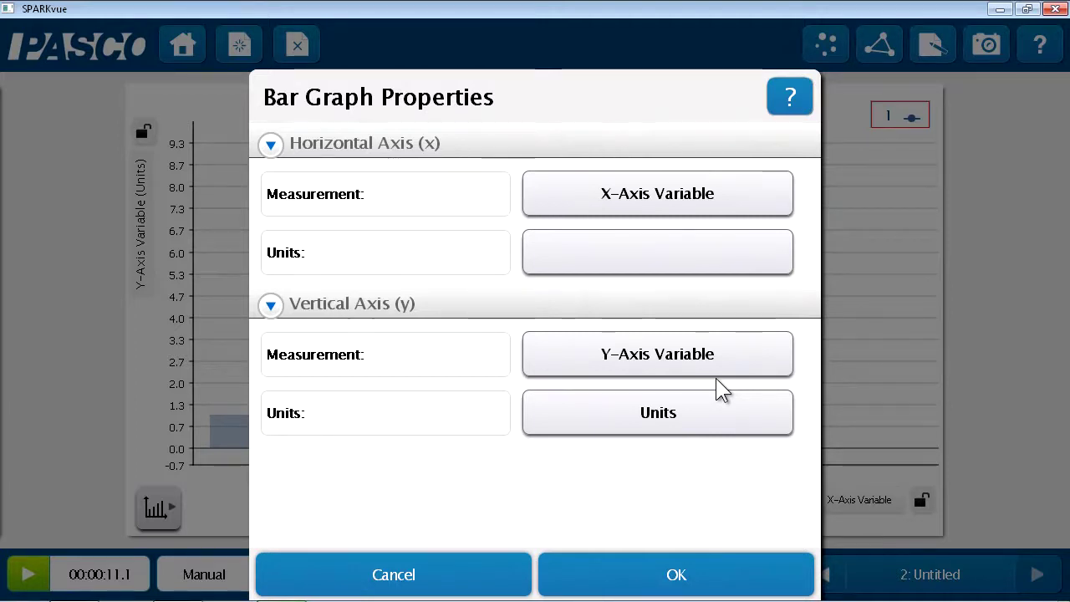
- Create a user-entered text data set 'spring type' for the horizontal axis
{"action": "left_click", "coordinate": [688, 207]}
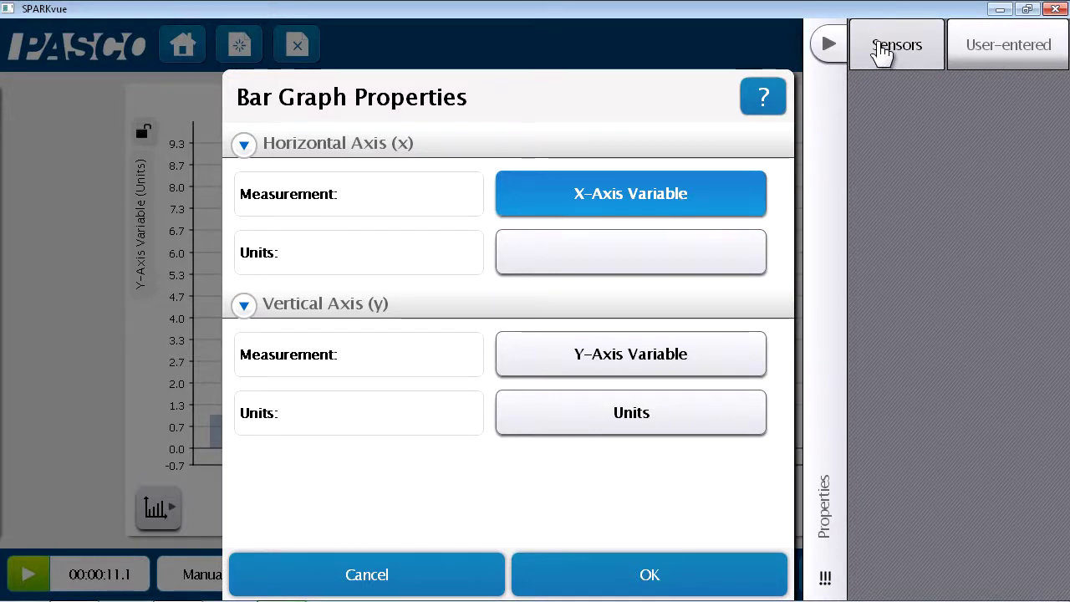
{"action": "left_click", "coordinate": [992, 59]}
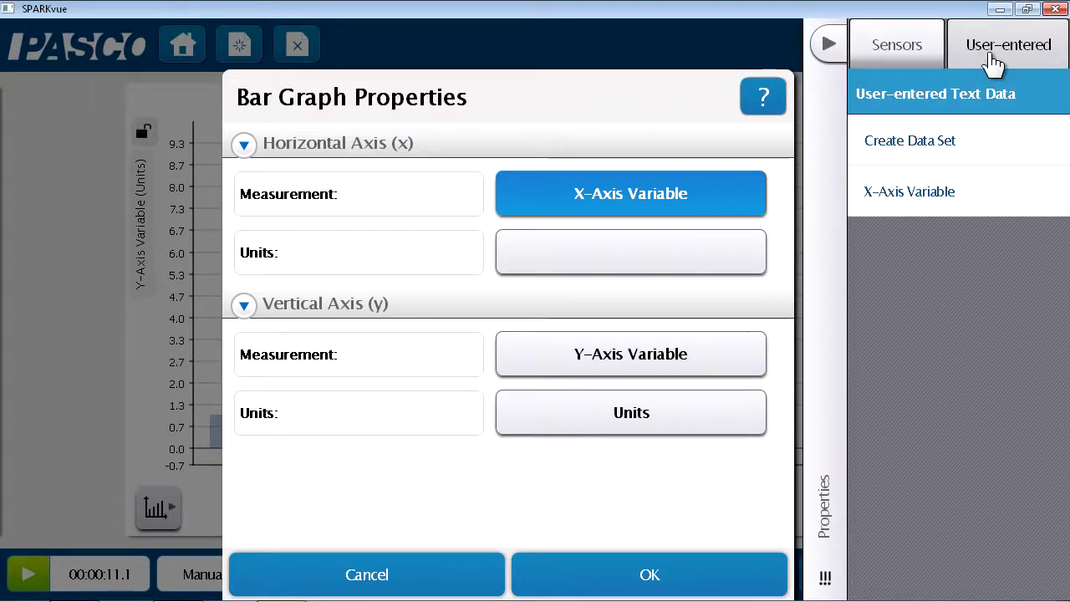
{"action": "left_click", "coordinate": [986, 140]}
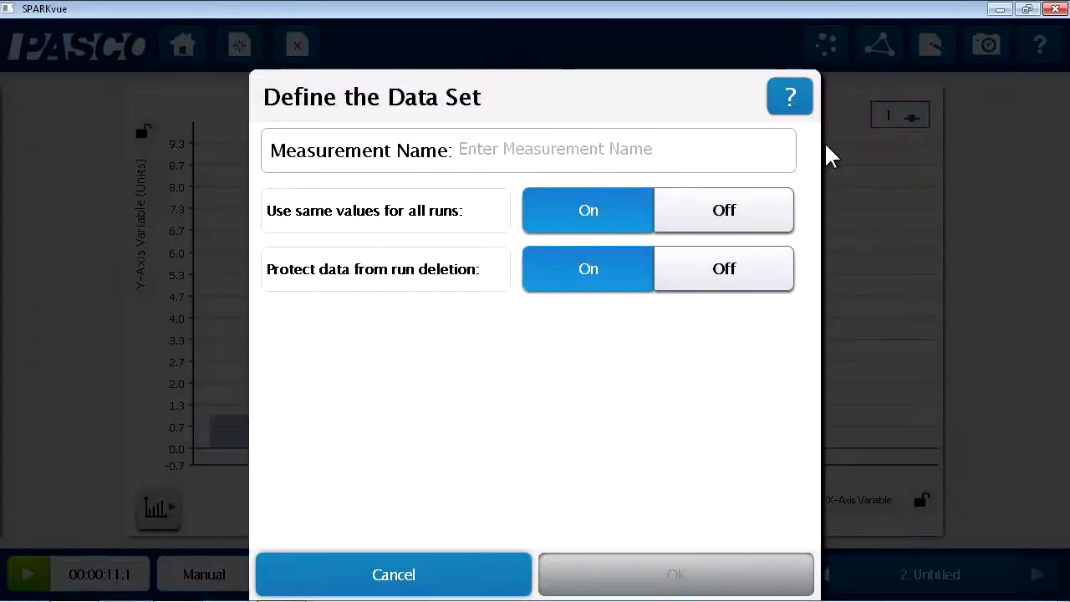
{"action": "left_click", "coordinate": [653, 156]}
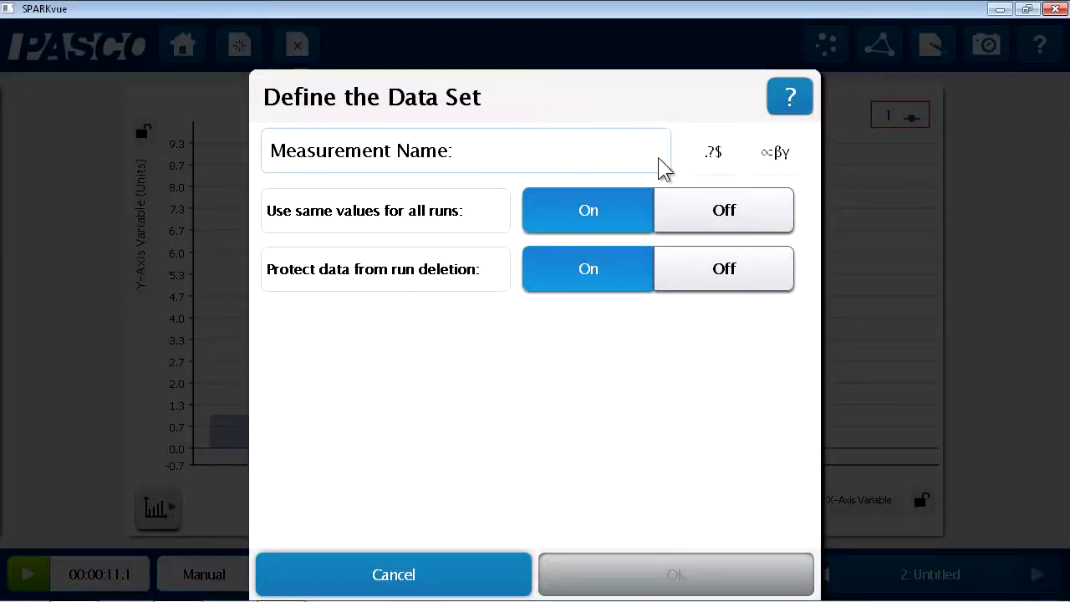
{"action": "type", "text": "spring type"}
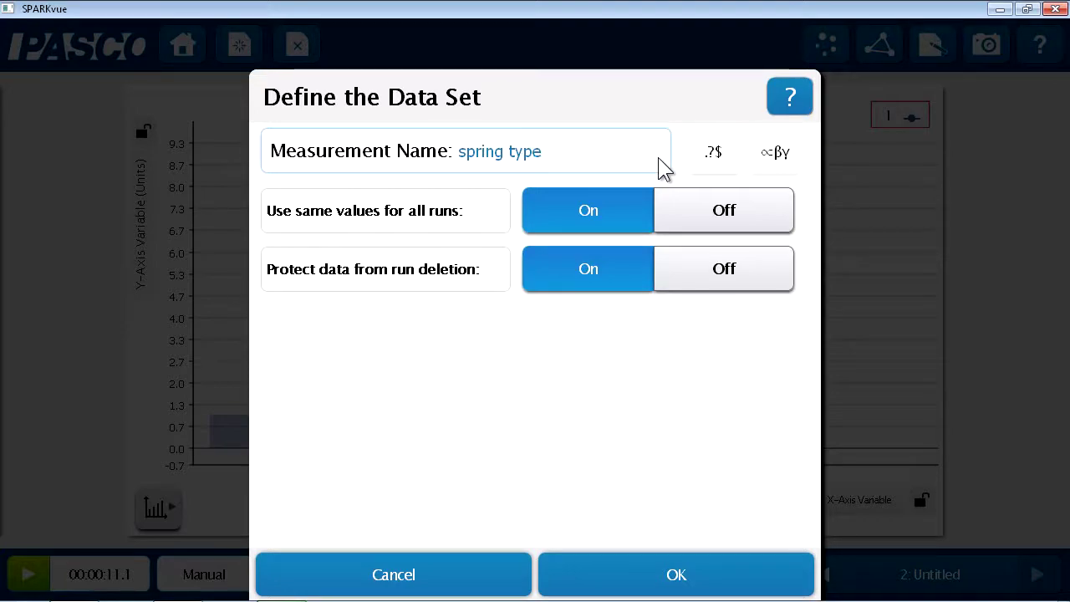
{"action": "left_click", "coordinate": [687, 571]}
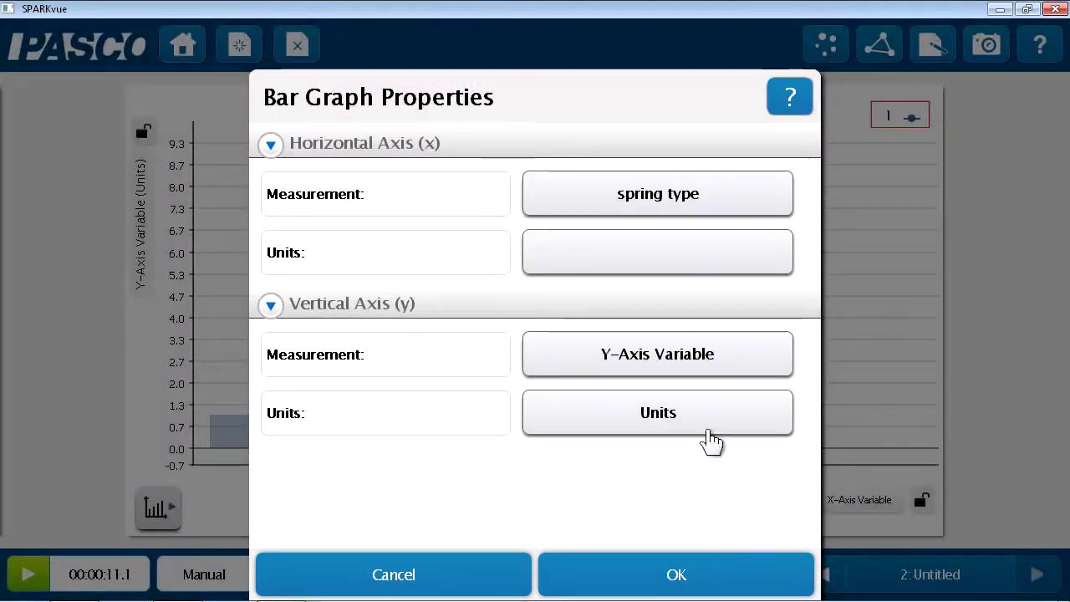
- Create a number data set 'period of oscillation' in s for the vertical axis and apply
{"action": "left_click", "coordinate": [717, 357]}
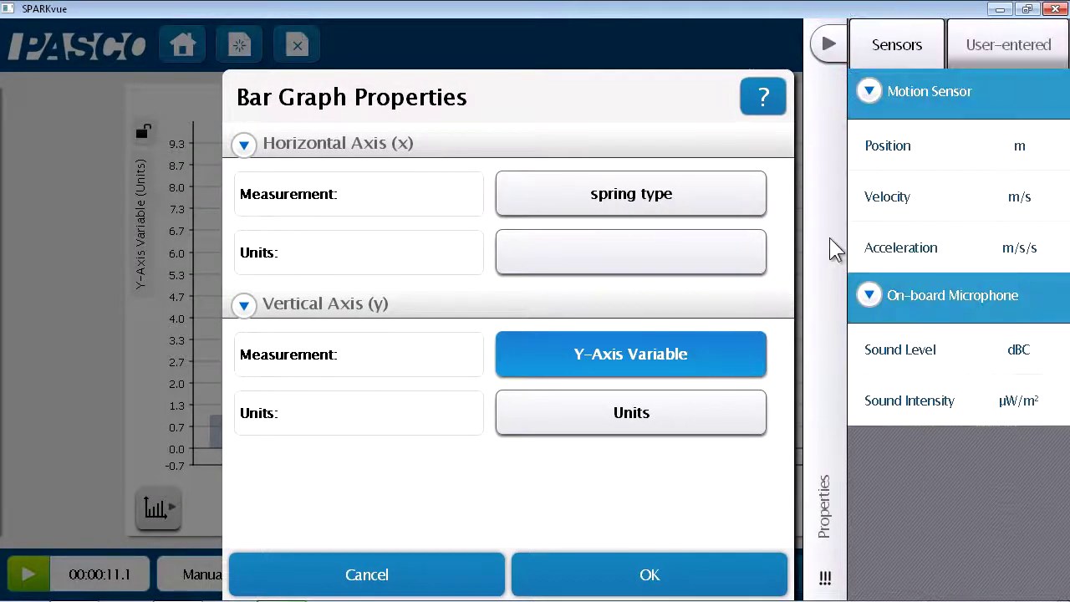
{"action": "left_click", "coordinate": [1007, 50]}
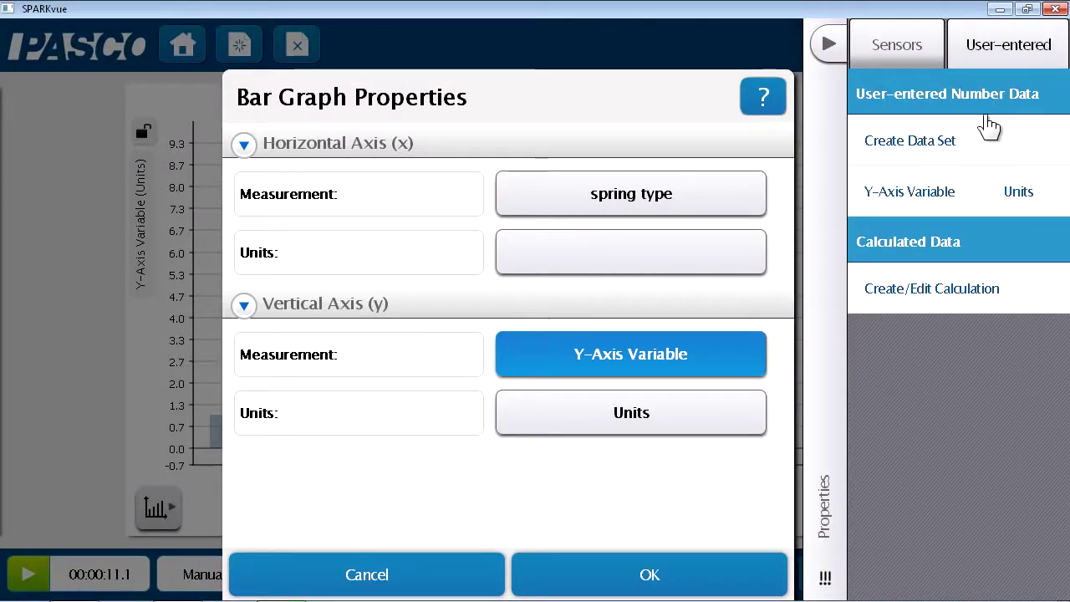
{"action": "left_click", "coordinate": [853, 142]}
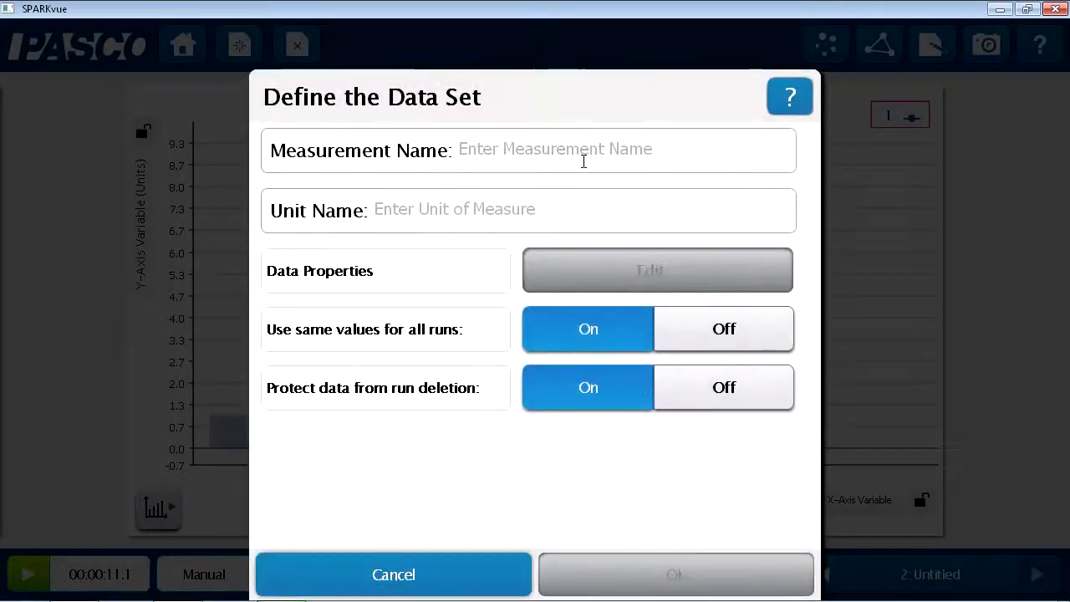
{"action": "left_click", "coordinate": [585, 158]}
{"action": "type", "text": "period o"}
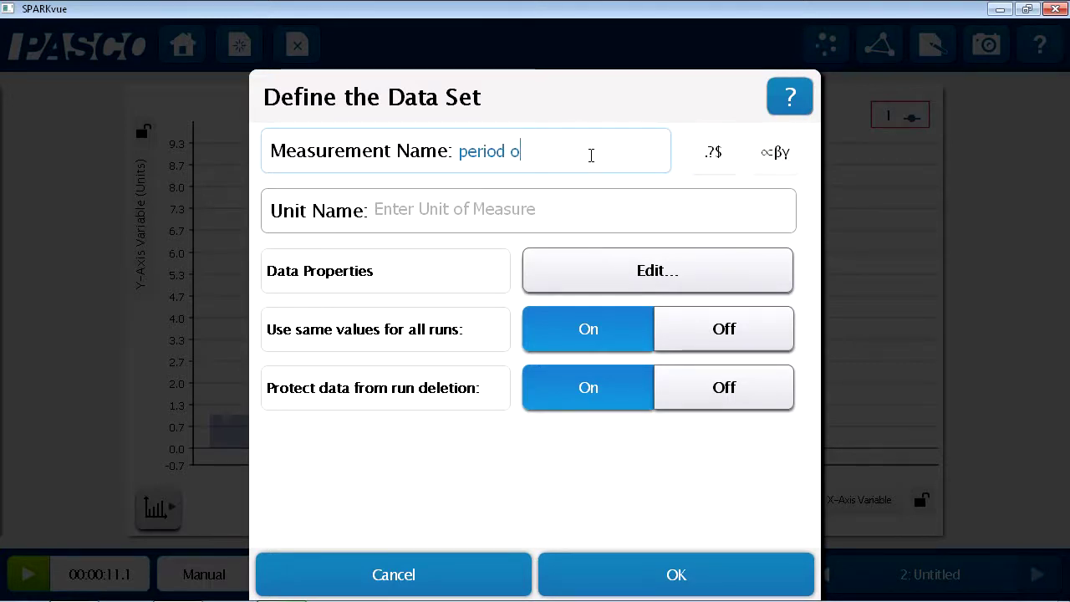
{"action": "type", "text": "f oscillation"}
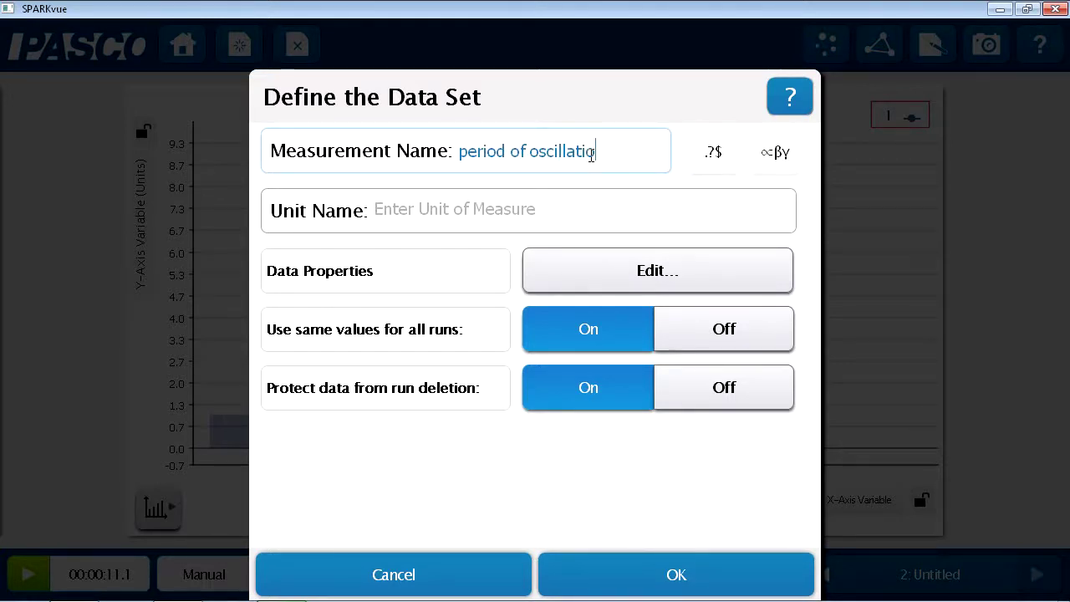
{"action": "left_click", "coordinate": [572, 207]}
{"action": "type", "text": "s"}
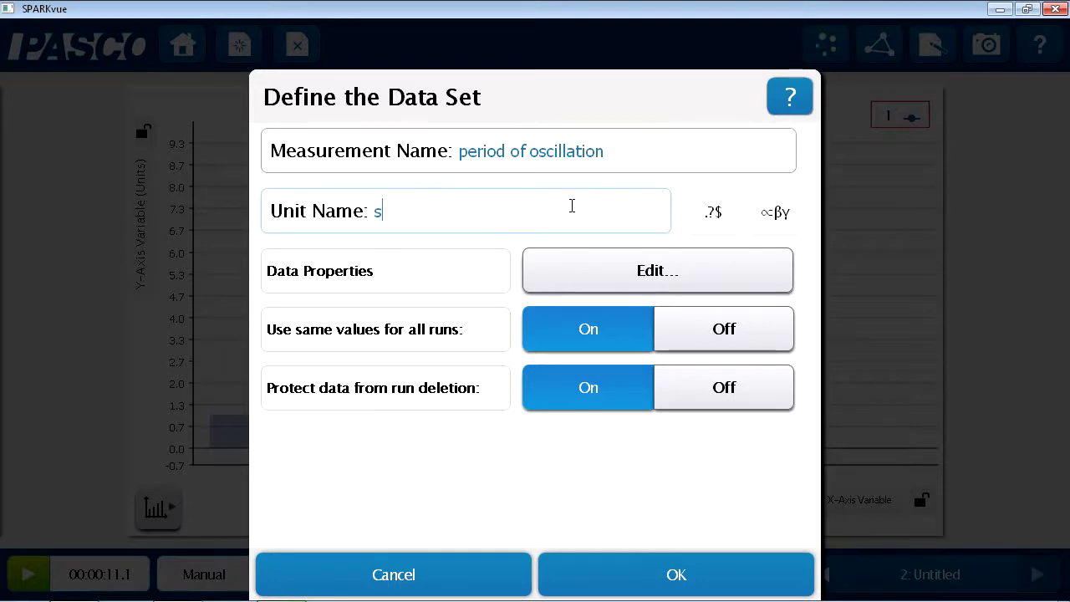
{"action": "left_click", "coordinate": [741, 576]}
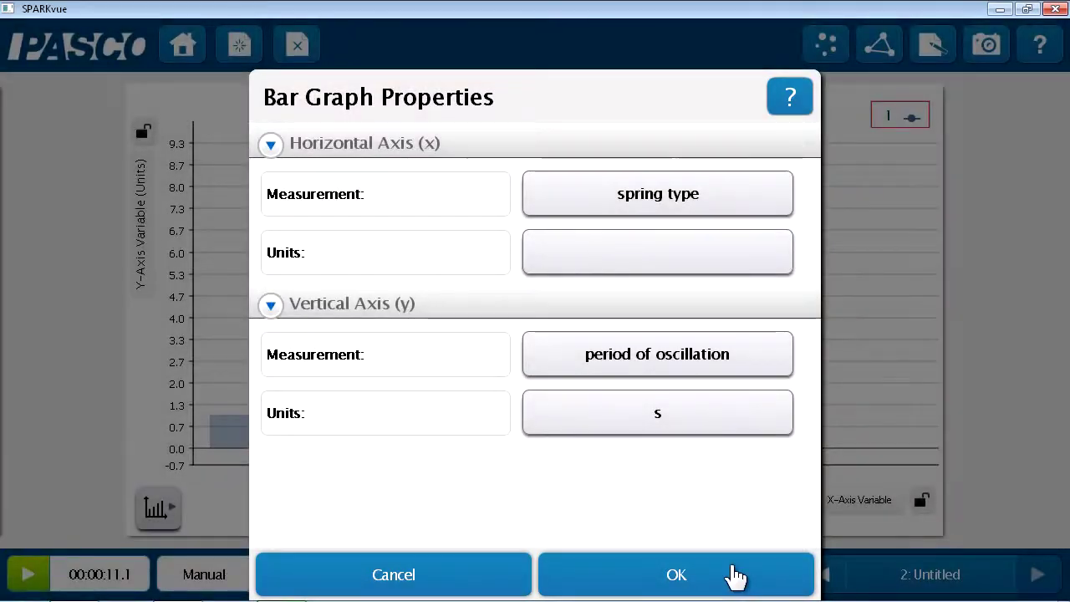
{"action": "left_click", "coordinate": [734, 577]}
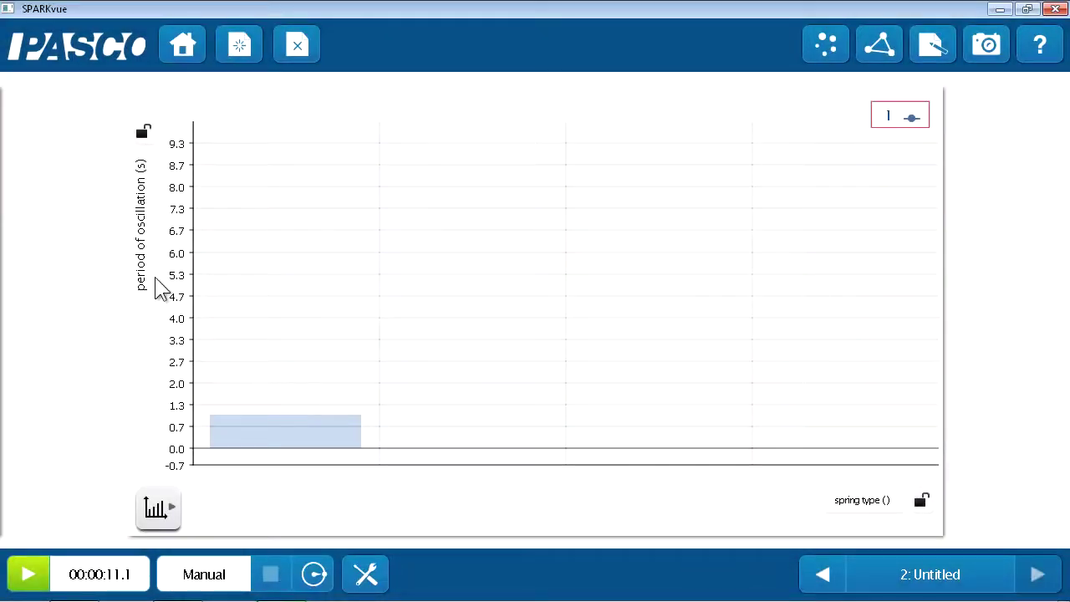
- Set the first bar's title to 'loose' with value 1.24
{"action": "double_click", "coordinate": [262, 425]}
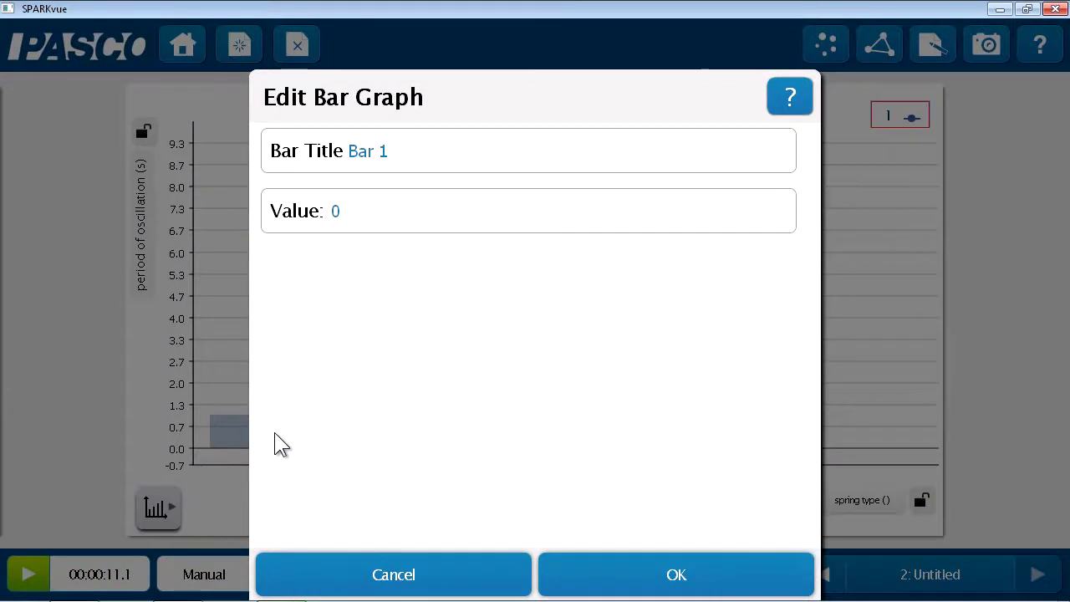
{"action": "left_click", "coordinate": [323, 136]}
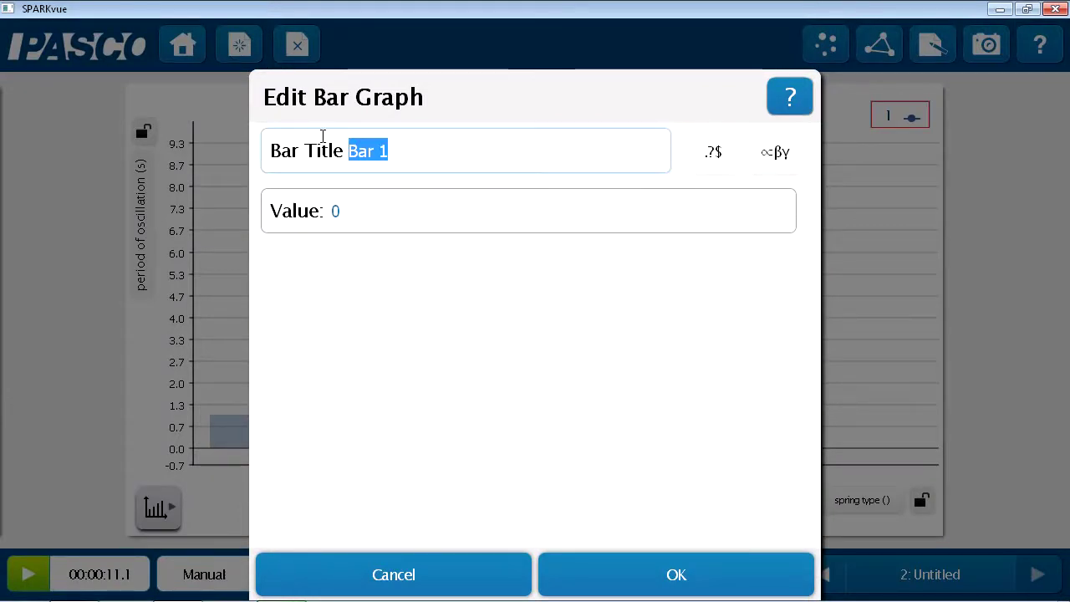
{"action": "type", "text": "loose"}
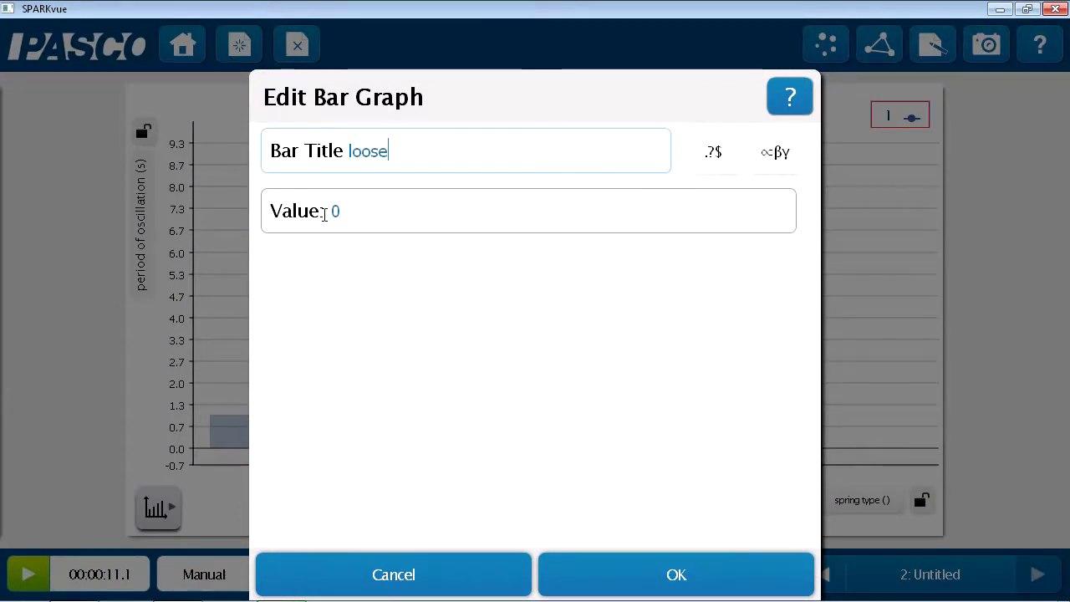
{"action": "left_click", "coordinate": [324, 214]}
{"action": "key", "text": "BackSpace"}
{"action": "type", "text": "1."}
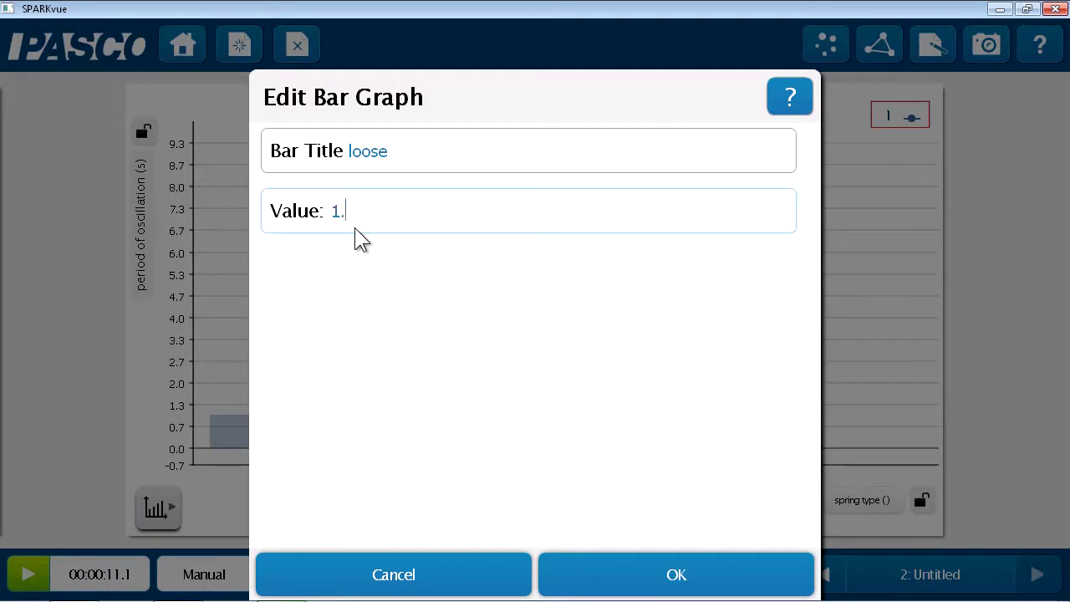
{"action": "type", "text": "24"}
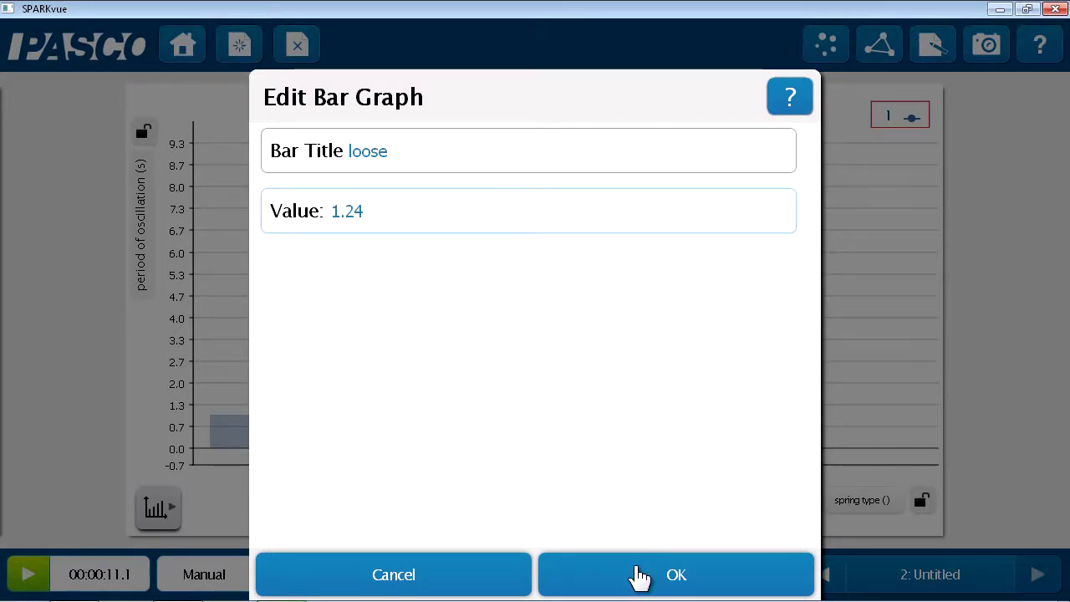
{"action": "left_click", "coordinate": [639, 577]}
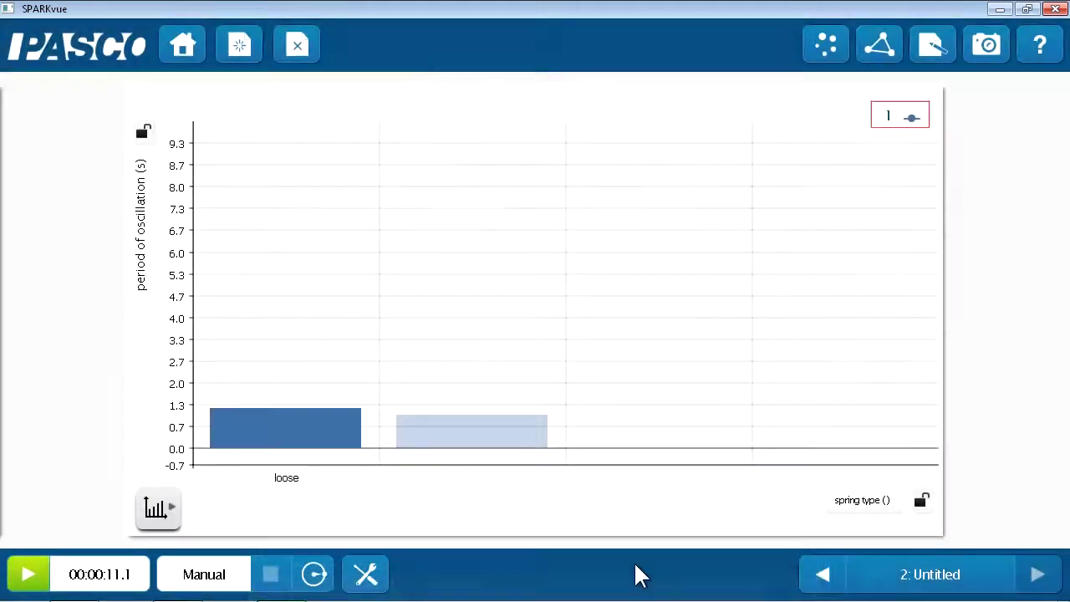
- Set the second bar's title to 'stiff' with value 1.13
{"action": "left_click", "coordinate": [485, 444]}
{"action": "left_click", "coordinate": [319, 147]}
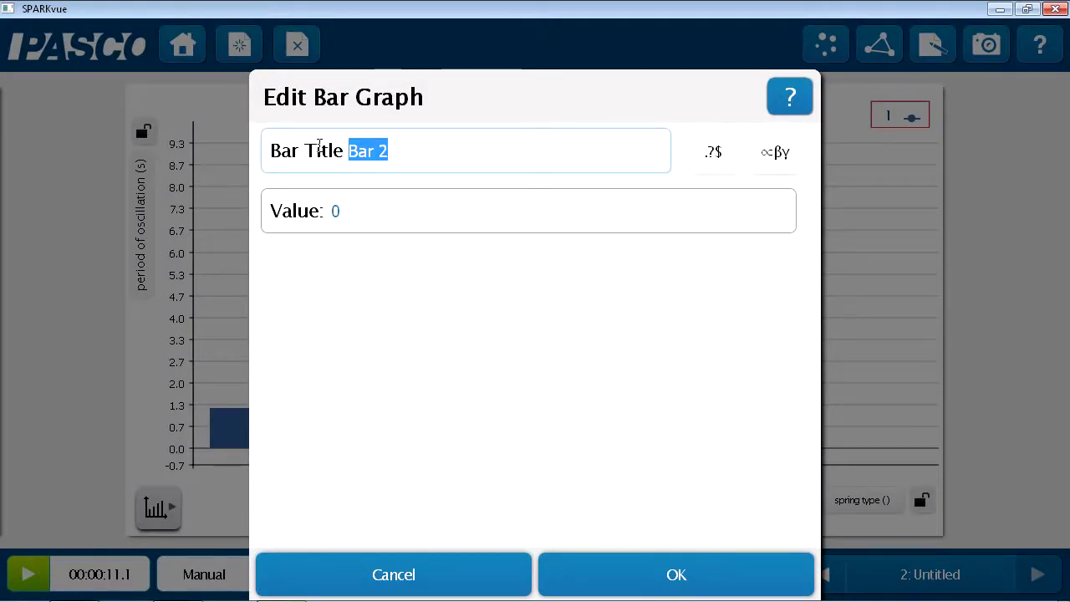
{"action": "type", "text": "stiff"}
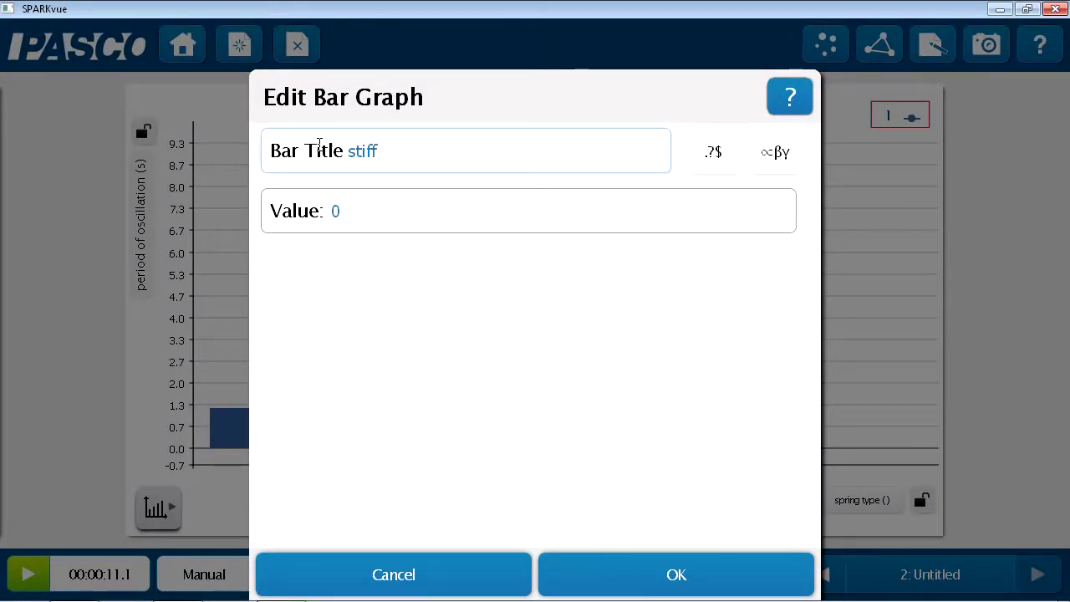
{"action": "left_click", "coordinate": [345, 215]}
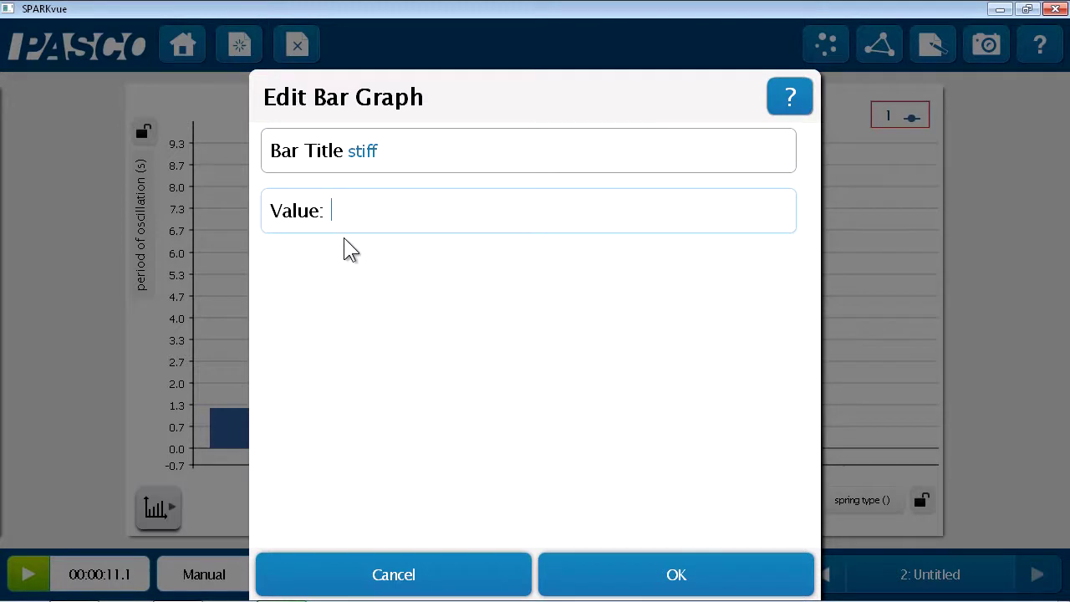
{"action": "type", "text": "1.13"}
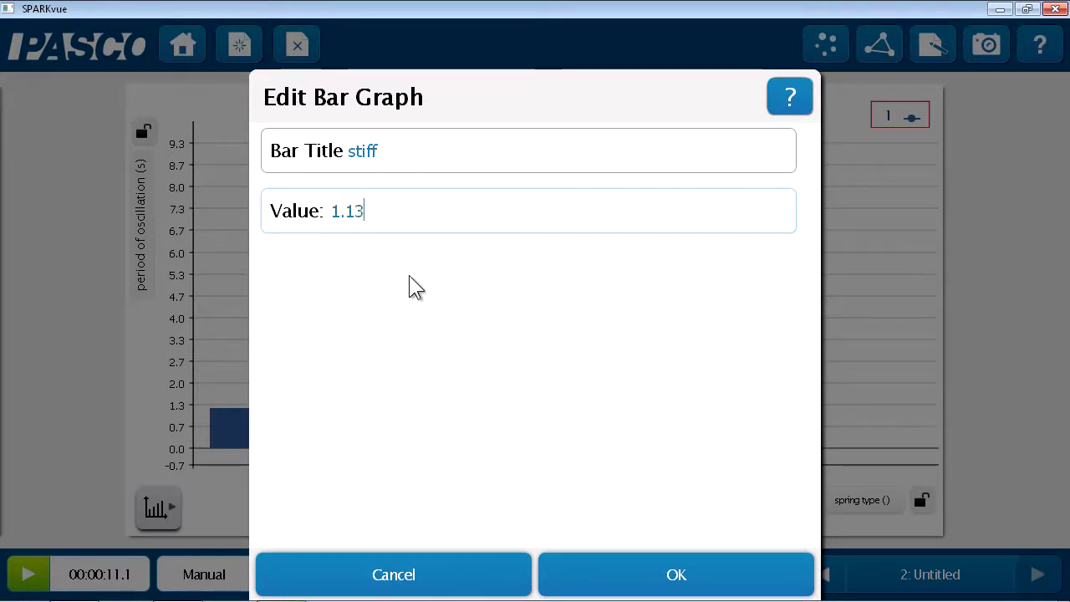
{"action": "left_click", "coordinate": [620, 572]}
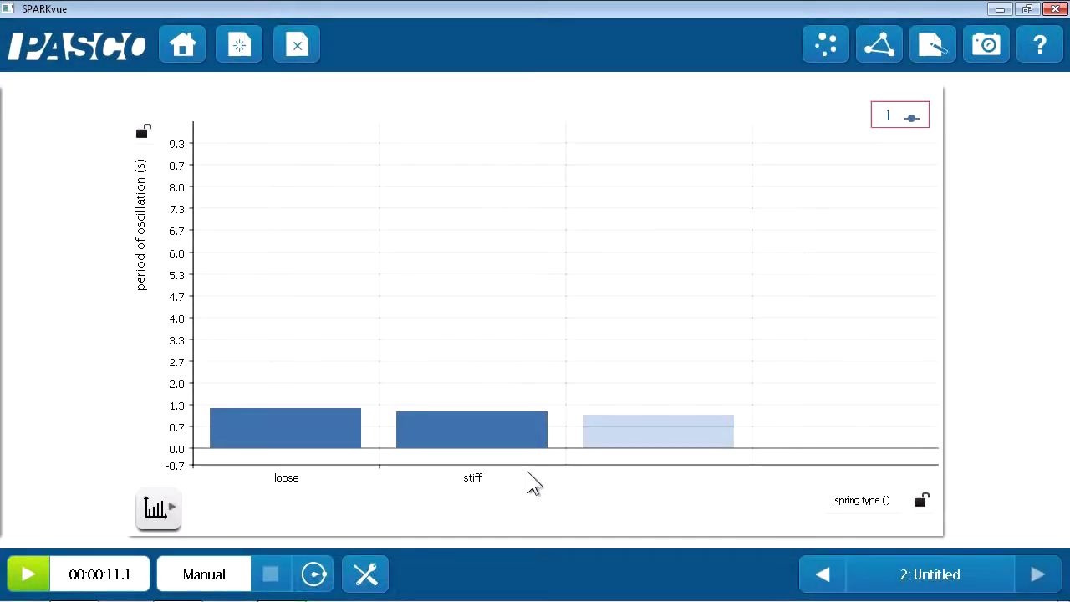
- Rescale the bar graph, show value labels on the bars, and add run 2 as red bars
{"action": "left_click", "coordinate": [167, 507]}
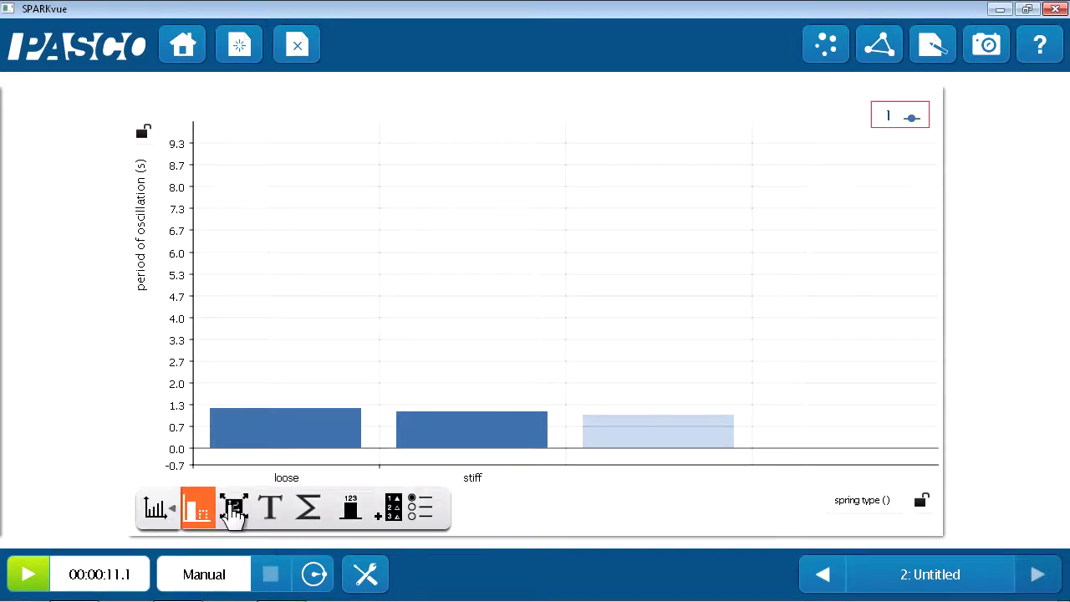
{"action": "left_click", "coordinate": [233, 508]}
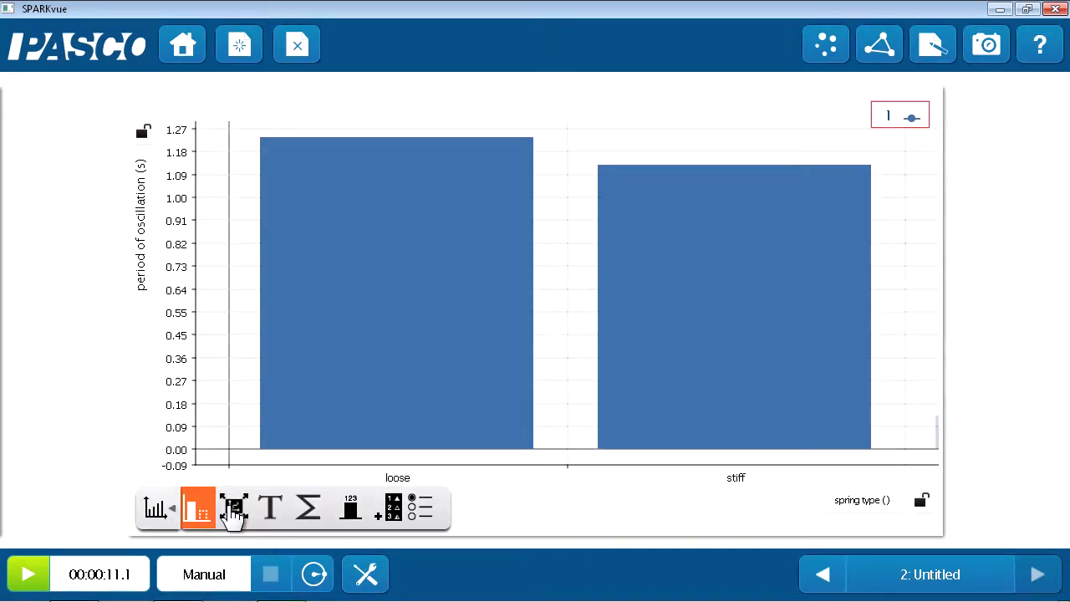
{"action": "left_click", "coordinate": [348, 517]}
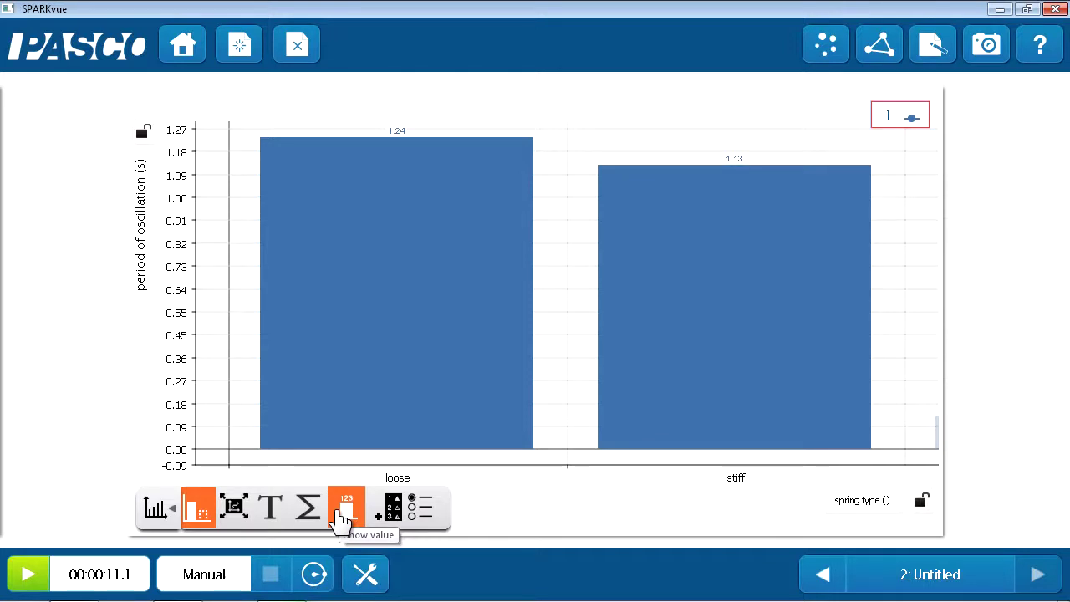
{"action": "left_click", "coordinate": [398, 521]}
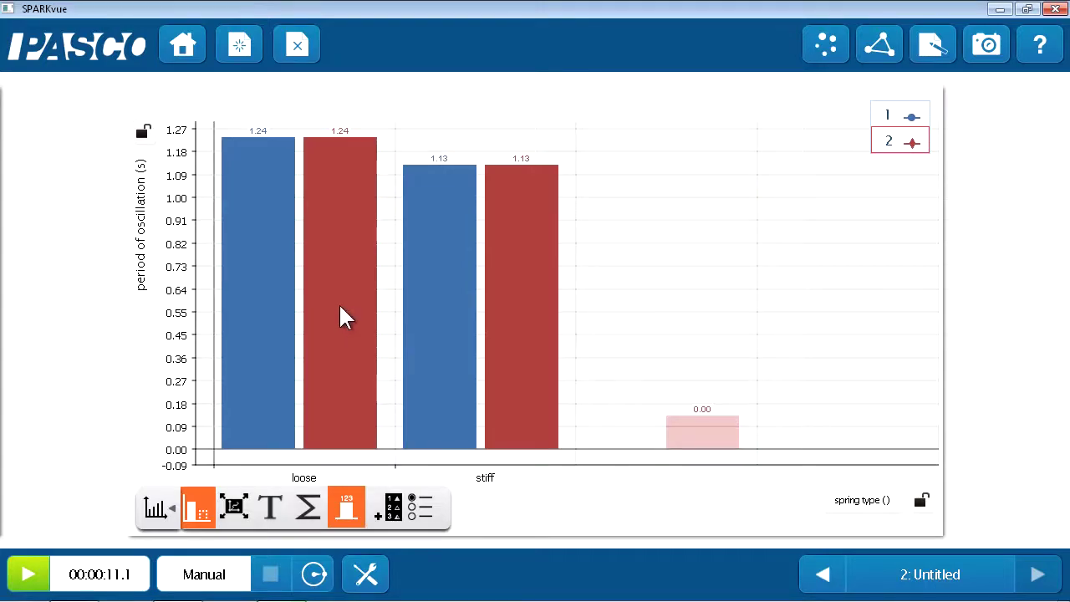
- Change run 2's red bars to 1.26 (loose) and 1.11 (stiff), then collapse the graph tools
{"action": "left_click", "coordinate": [340, 308]}
{"action": "left_click", "coordinate": [385, 218]}
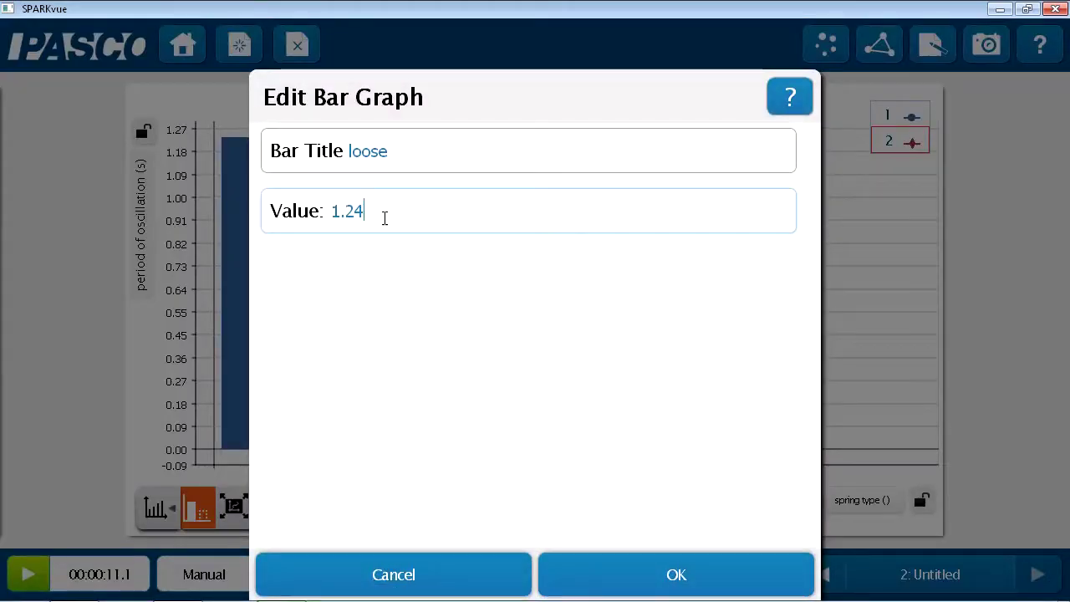
{"action": "key", "text": "BackSpace"}
{"action": "type", "text": "6"}
{"action": "left_click", "coordinate": [592, 577]}
{"action": "left_click", "coordinate": [521, 239]}
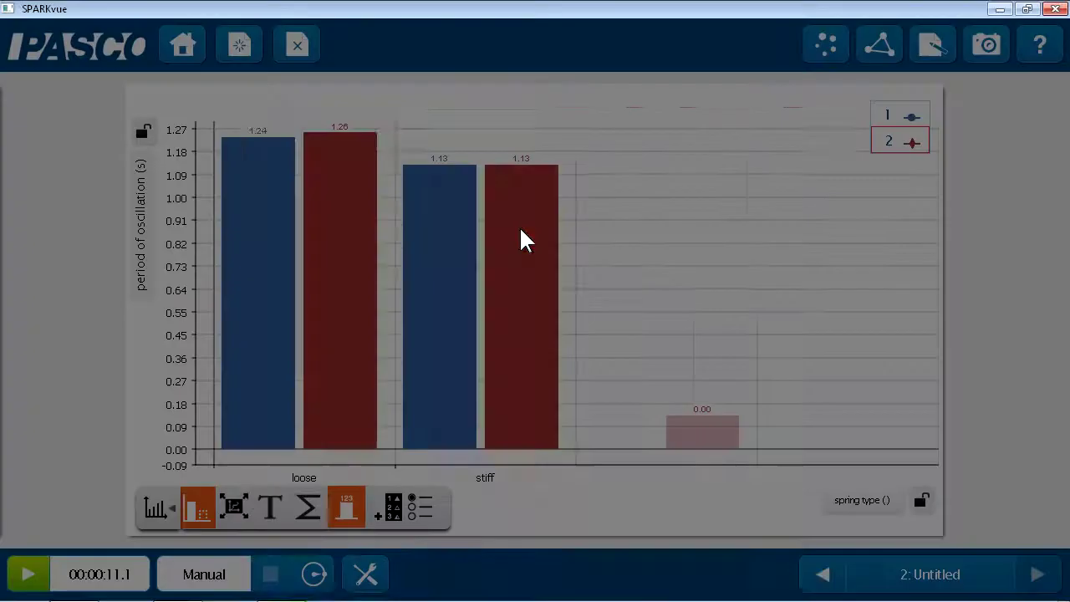
{"action": "left_click", "coordinate": [399, 212]}
{"action": "key", "text": "BackSpace"}
{"action": "type", "text": "1.11"}
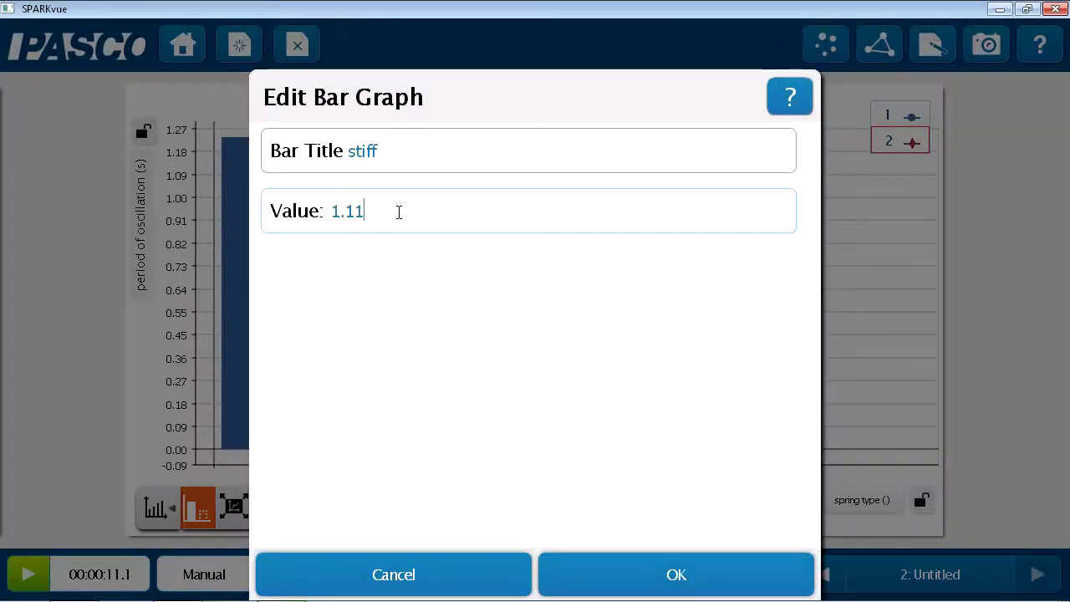
{"action": "left_click", "coordinate": [633, 581]}
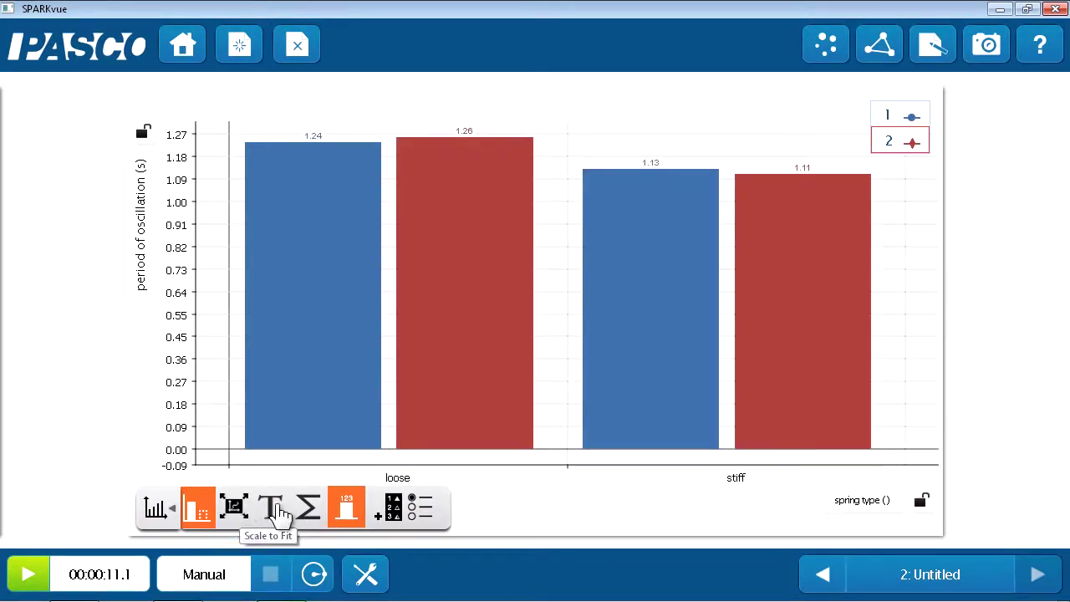
{"action": "left_click", "coordinate": [171, 510]}
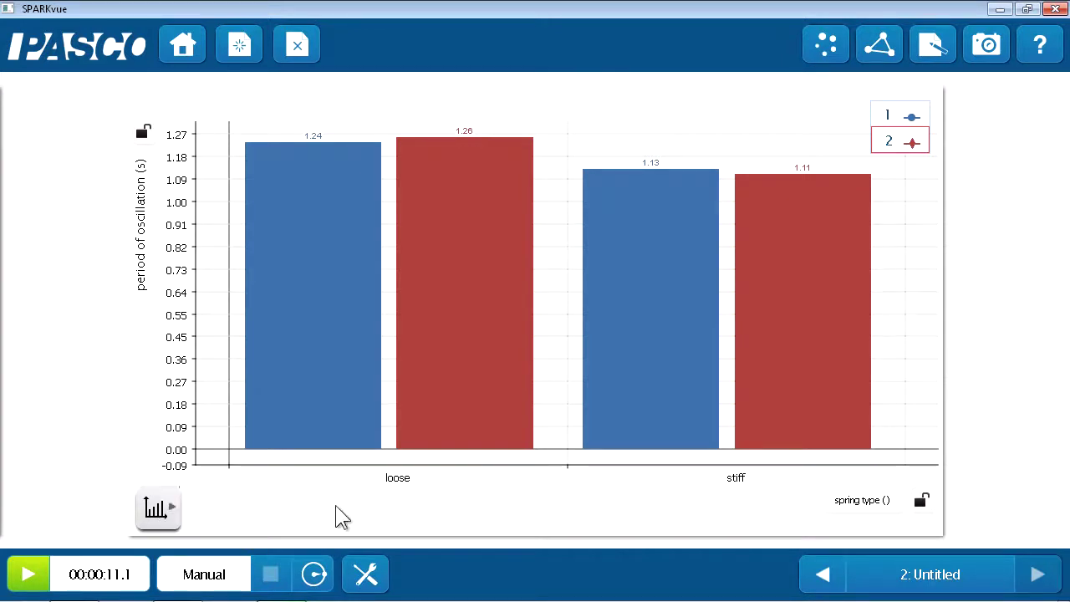
- Snapshot the two-run bar graph as the journal's third page and close the snapshot panel
{"action": "left_click", "coordinate": [991, 52]}
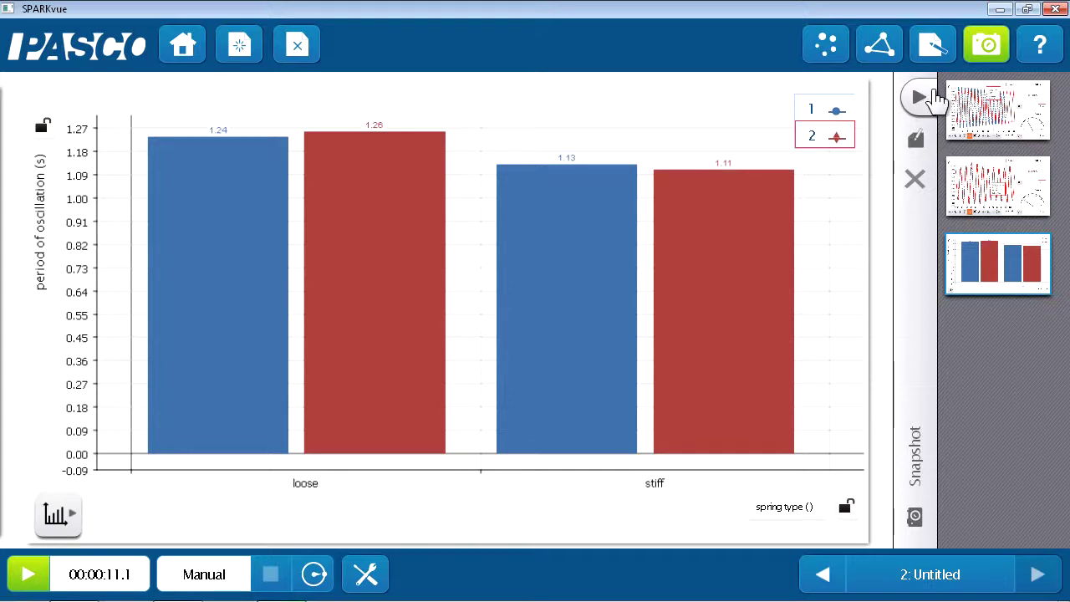
{"action": "left_click", "coordinate": [935, 94]}
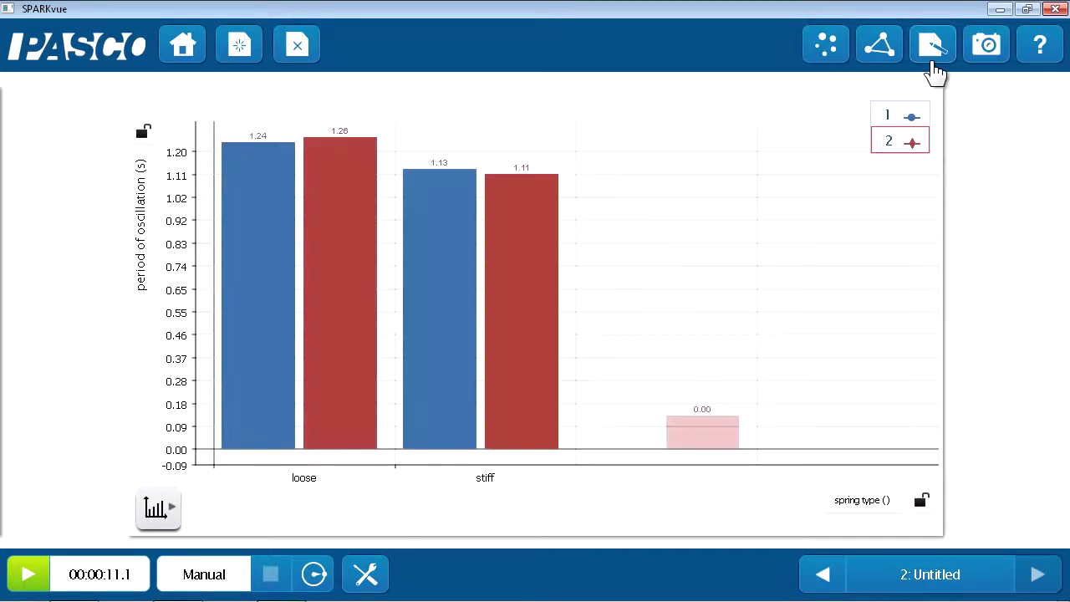
{"action": "left_click", "coordinate": [891, 71]}
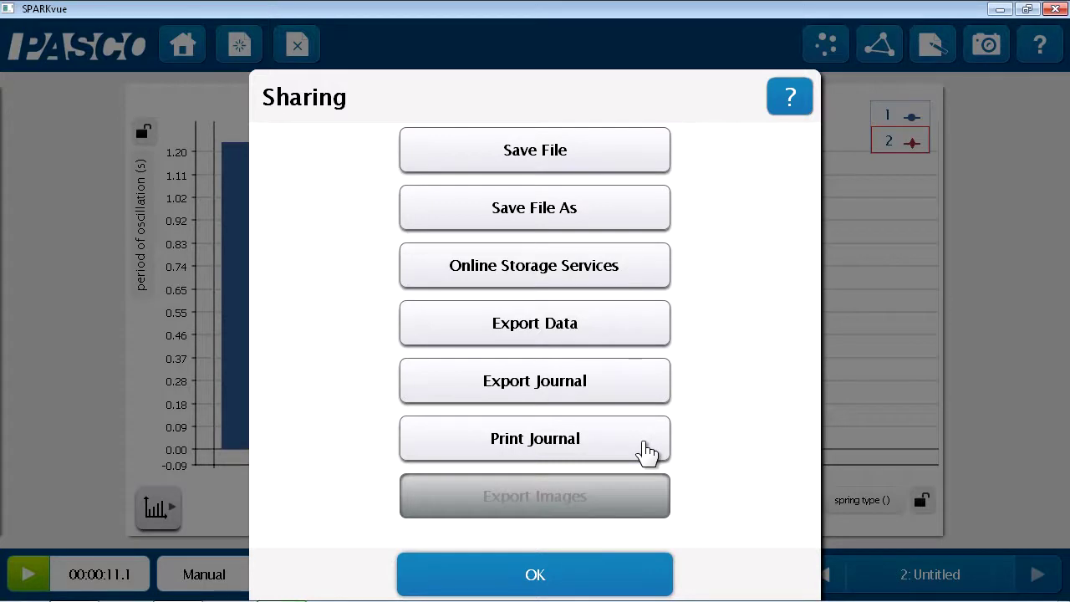
- Export the journal to the Desktop as 'springs - group 1'
{"action": "left_click", "coordinate": [631, 400]}
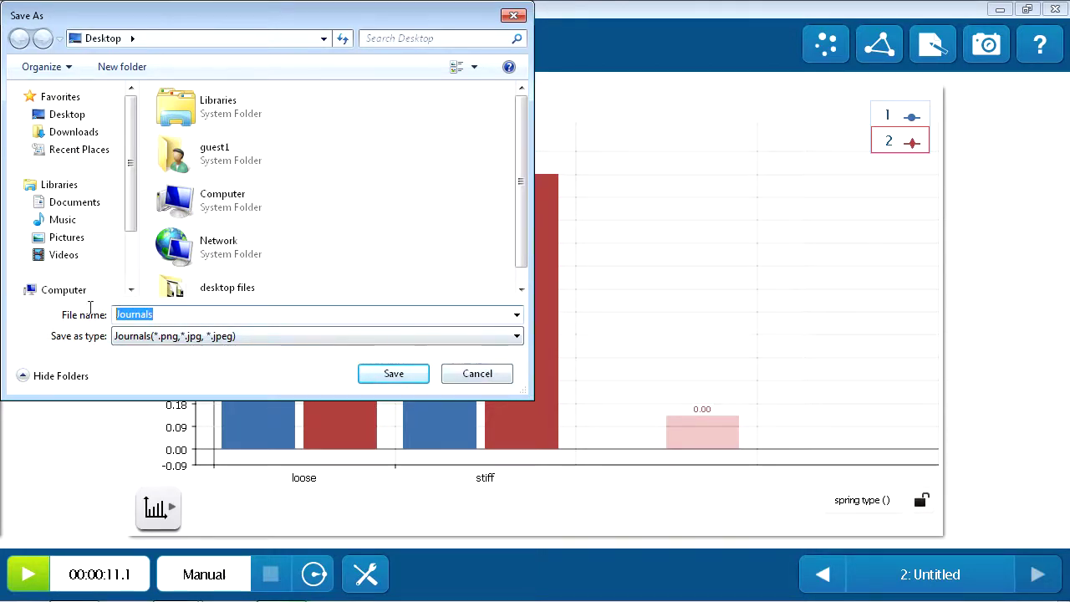
{"action": "type", "text": "sp"}
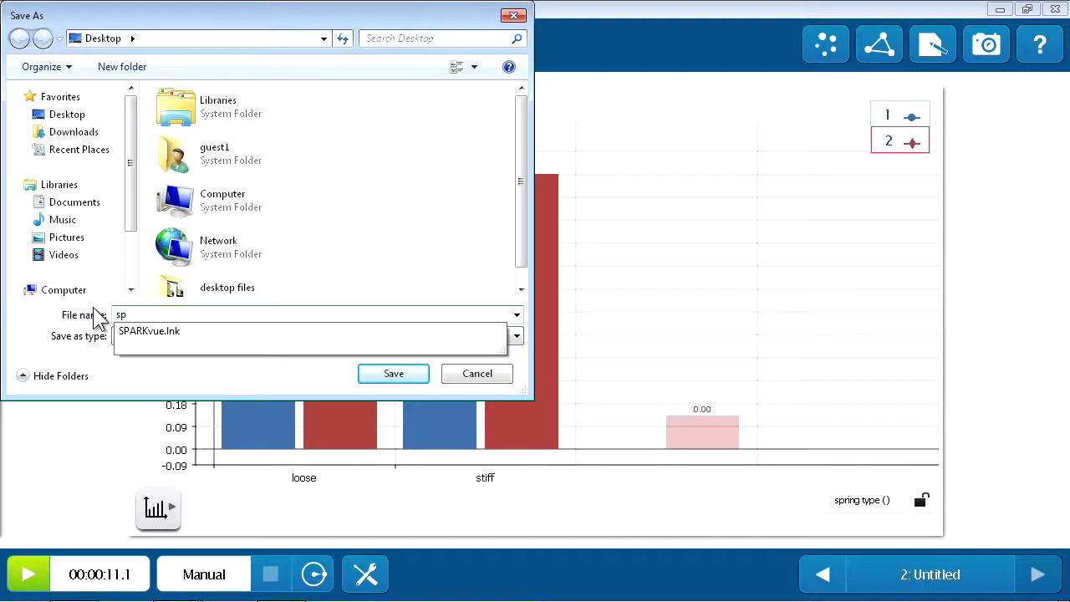
{"action": "type", "text": "rings - group 1"}
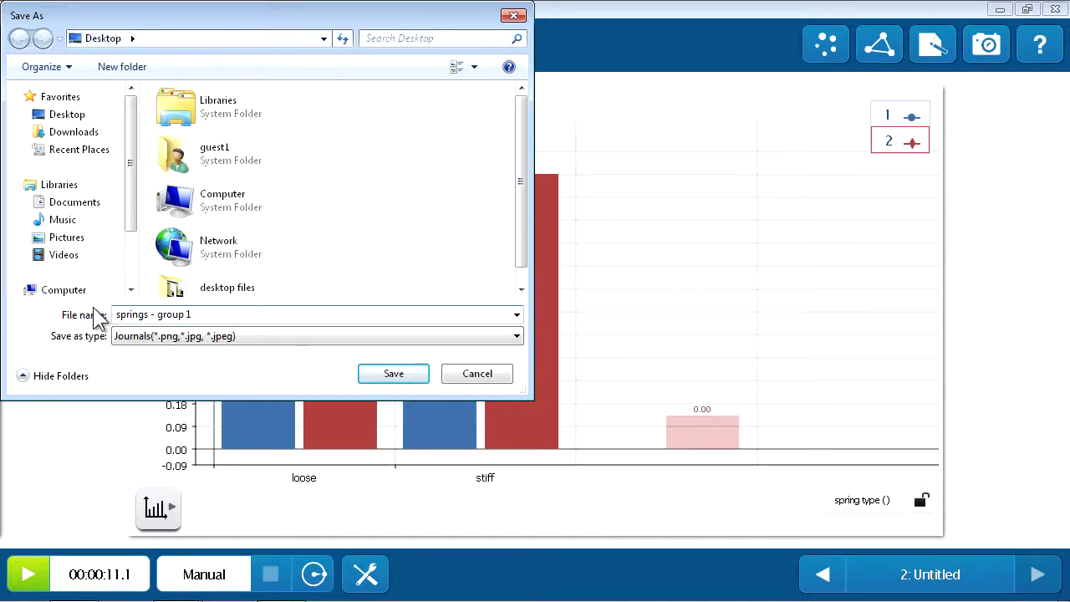
{"action": "left_click", "coordinate": [63, 117]}
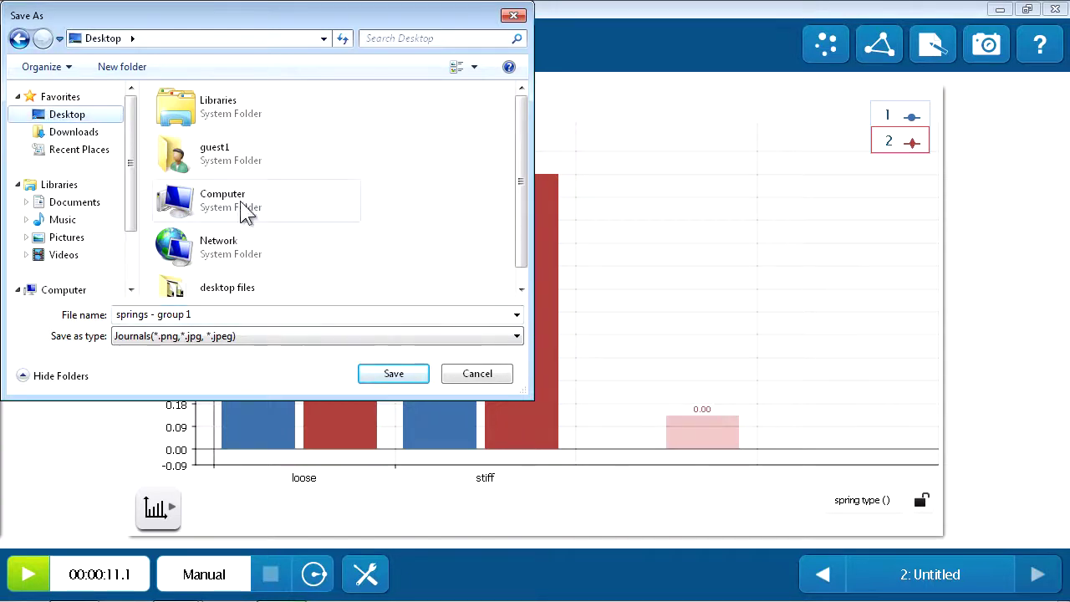
{"action": "left_click", "coordinate": [394, 374]}
{"action": "key", "text": "super+e"}
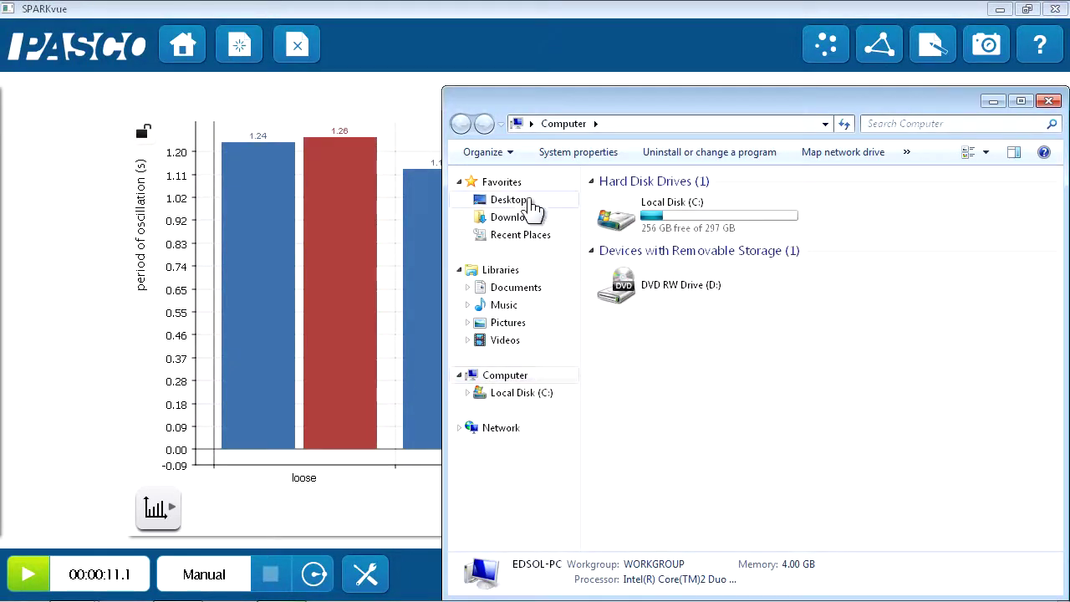
- From the desktop's 'springs - group 1' folder, open 'springs - group 1.html' in the web browser
{"action": "left_click", "coordinate": [532, 202]}
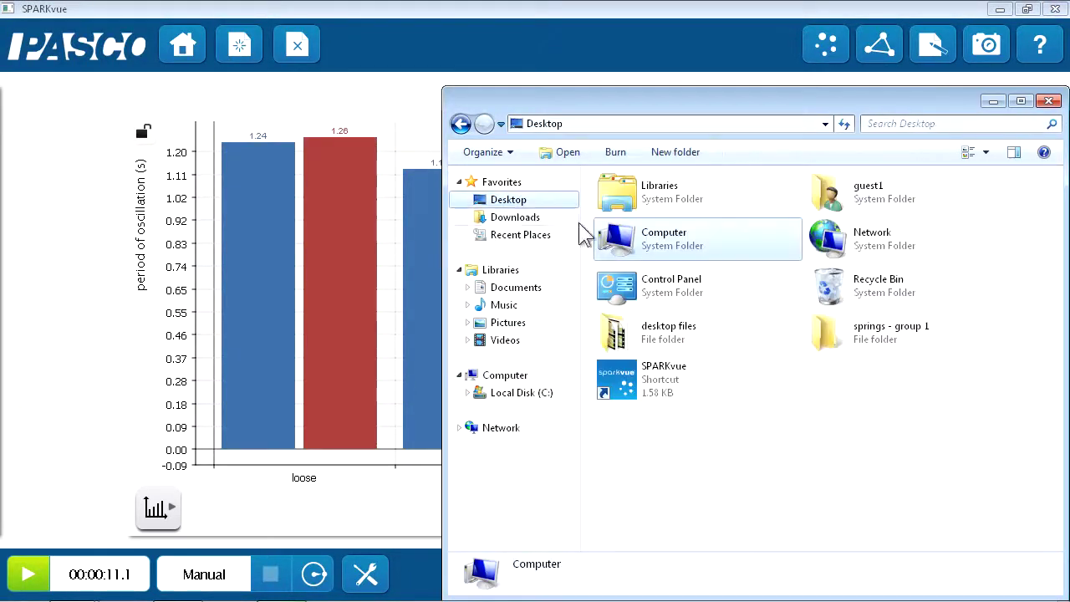
{"action": "double_click", "coordinate": [833, 336]}
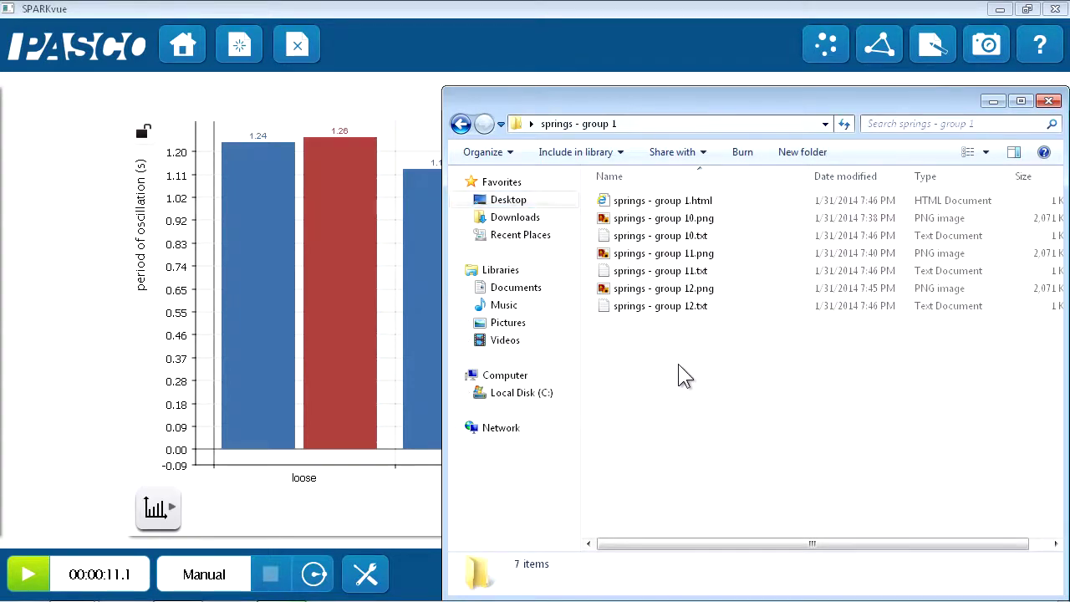
{"action": "double_click", "coordinate": [699, 203]}
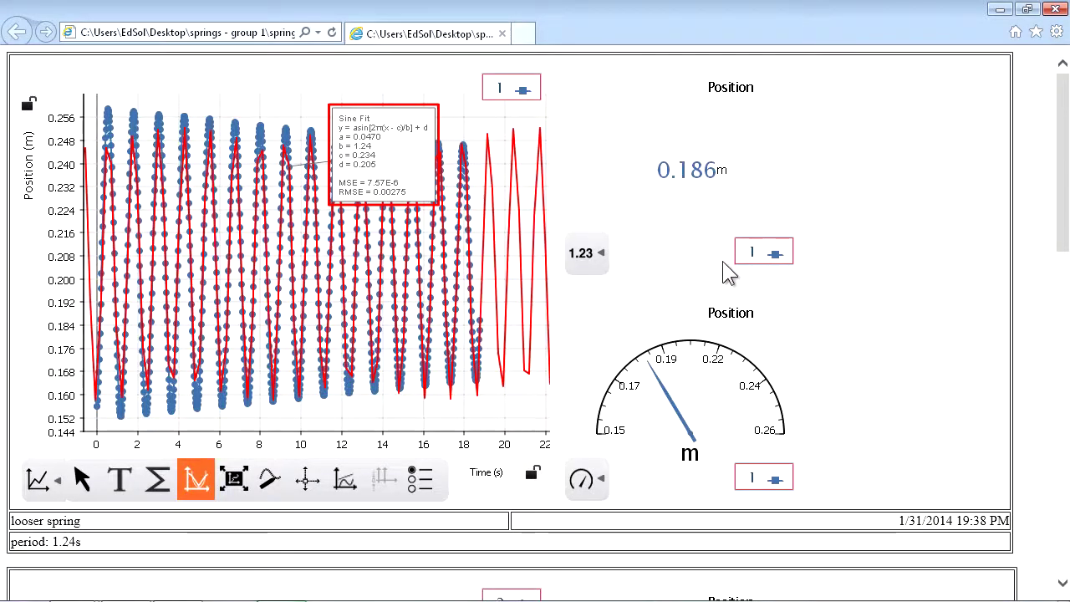
{"action": "scroll", "coordinate": [725, 269], "scroll_direction": "down", "scroll_amount": 10}
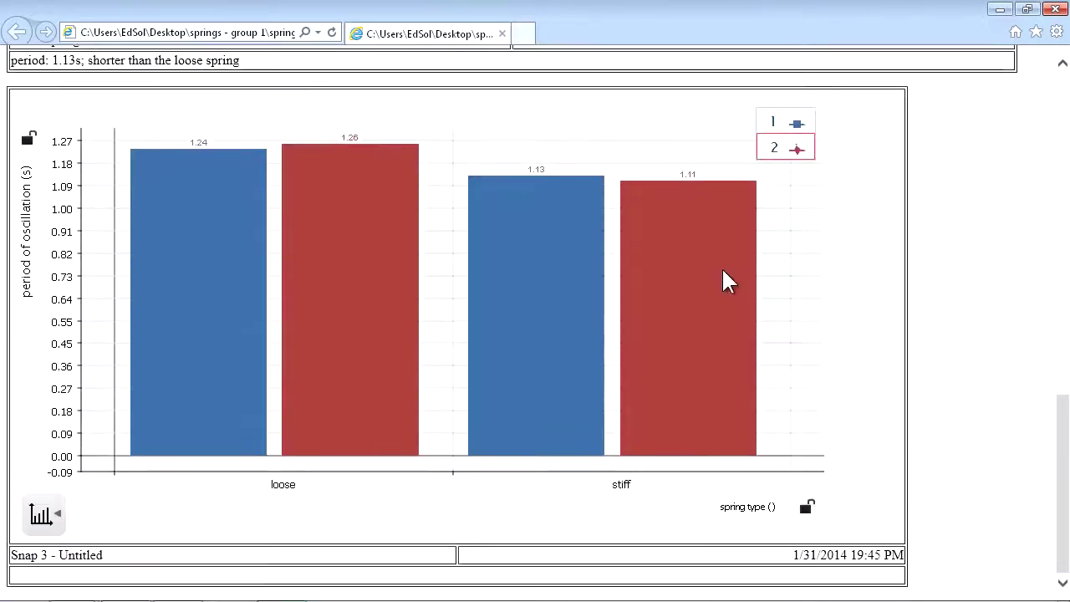
{"action": "scroll", "coordinate": [724, 271], "scroll_direction": "up", "scroll_amount": 8}
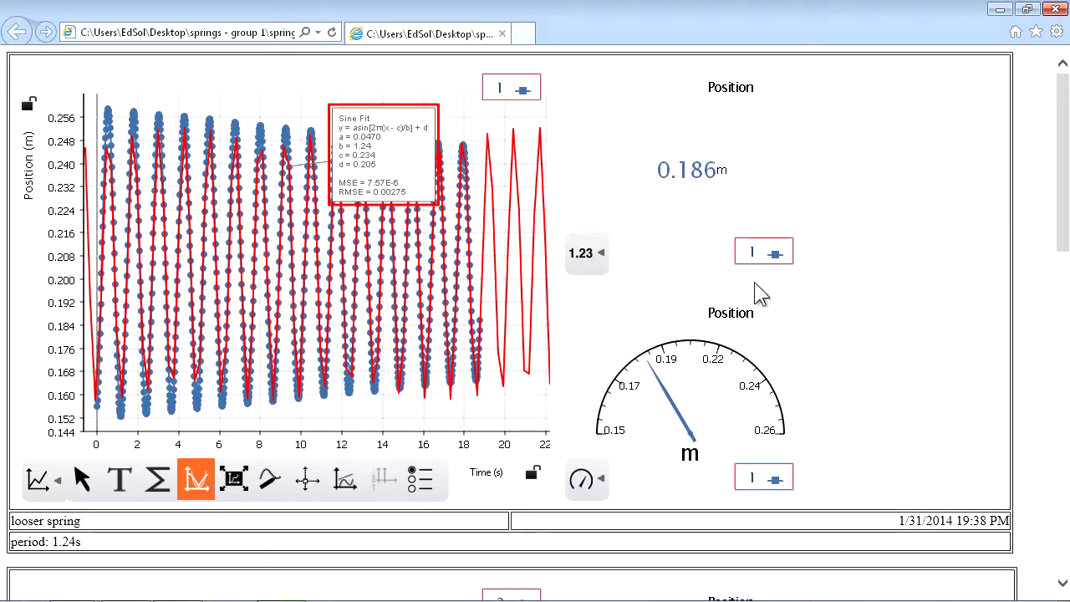
- Minimize the browser, return to SPARKvue, and bring up the Sharing menu's Online Storage Services save options
{"action": "left_click", "coordinate": [1000, 9]}
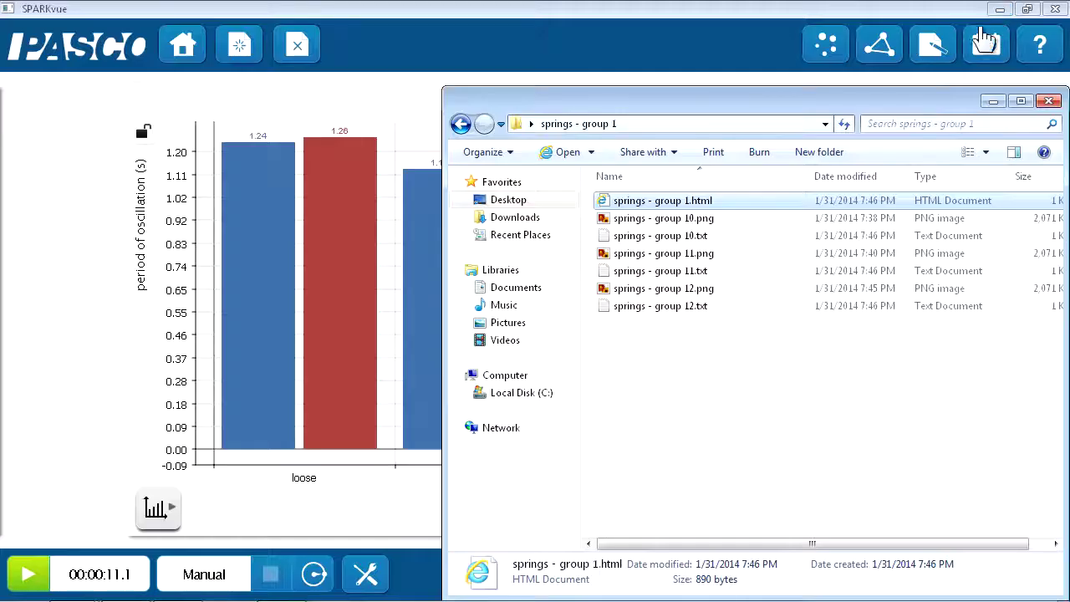
{"action": "left_click", "coordinate": [663, 13]}
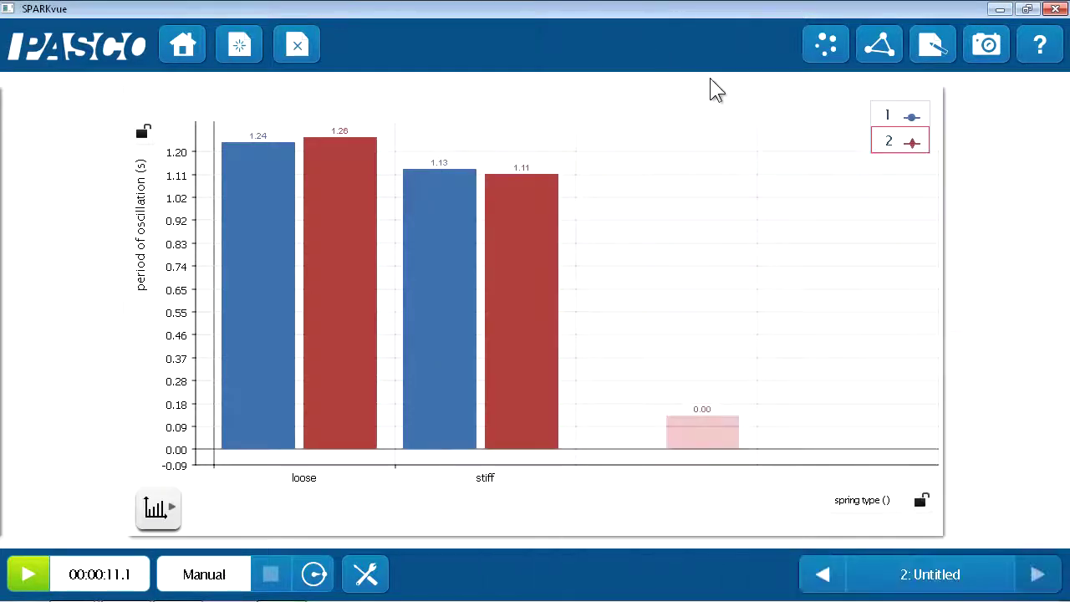
{"action": "left_click", "coordinate": [874, 50]}
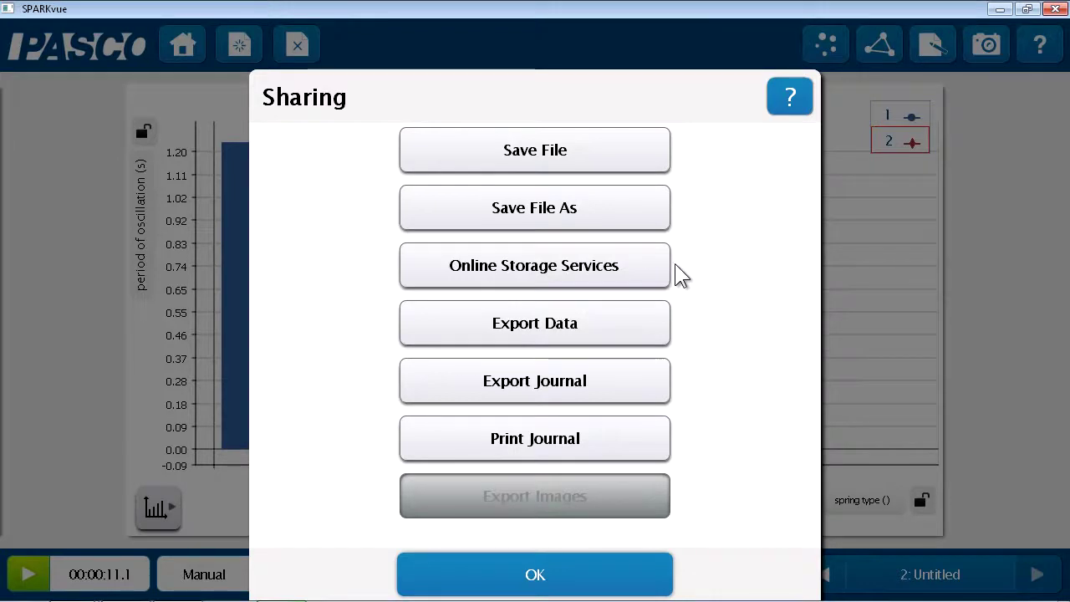
{"action": "left_click", "coordinate": [602, 276]}
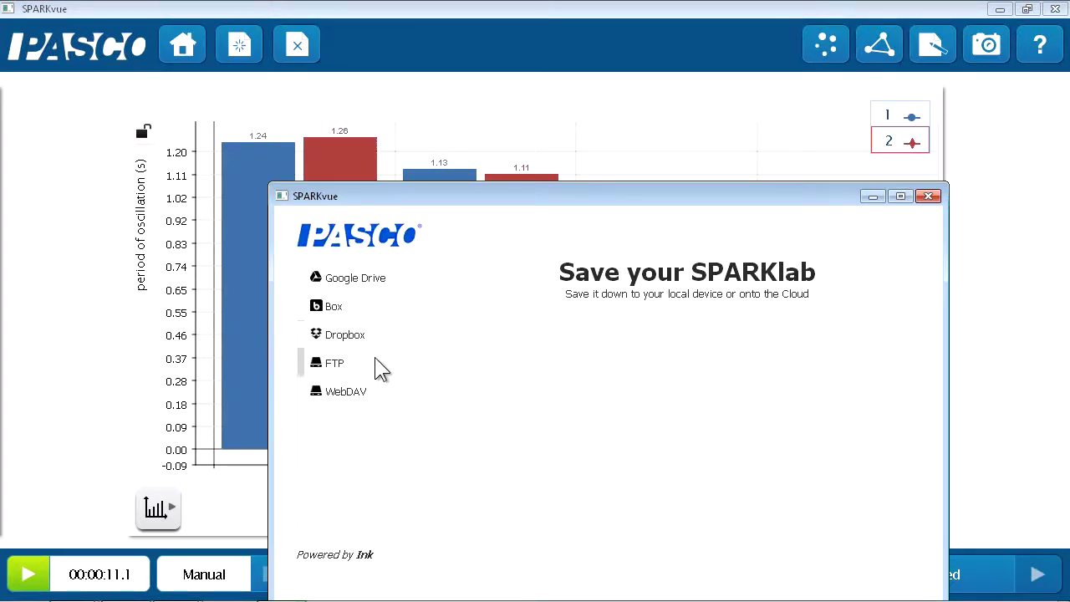
- Close the cloud save and Sharing windows, then choose Home to trigger the unsaved-changes warning
{"action": "left_click", "coordinate": [928, 198]}
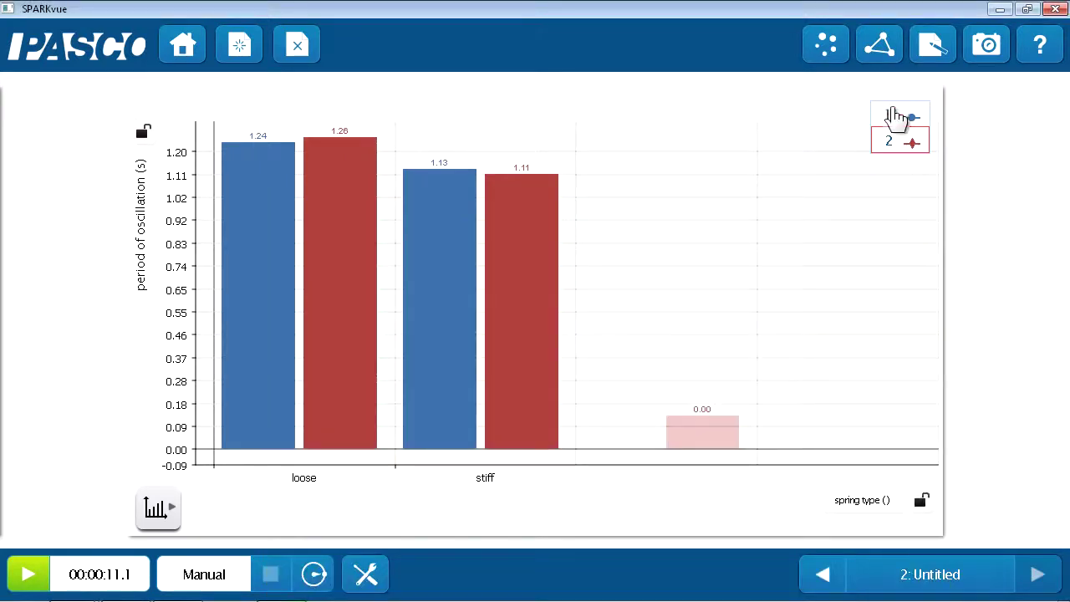
{"action": "left_click", "coordinate": [885, 58]}
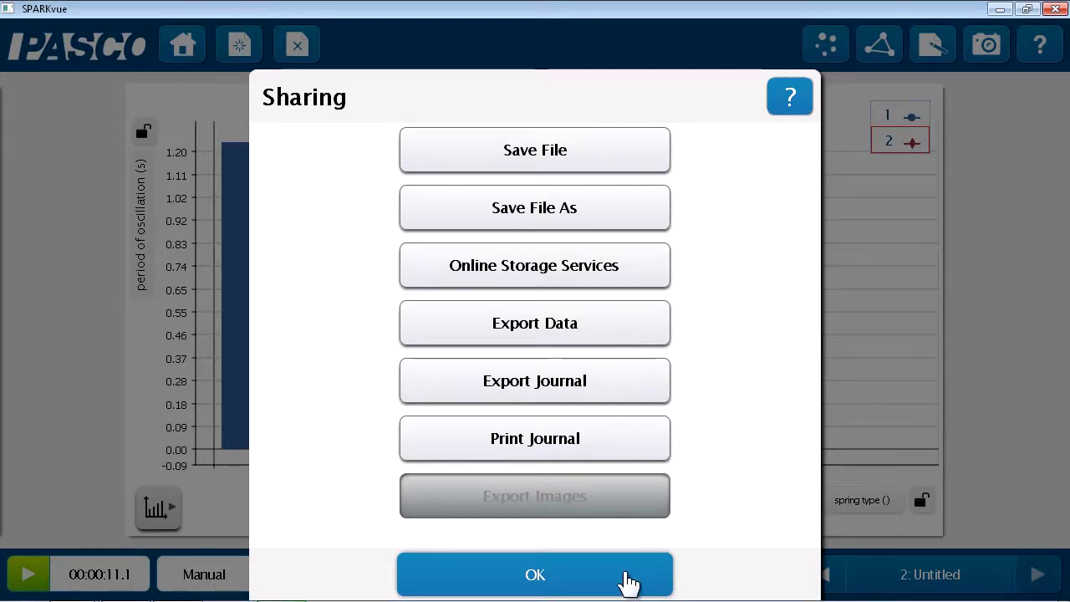
{"action": "left_click", "coordinate": [629, 583]}
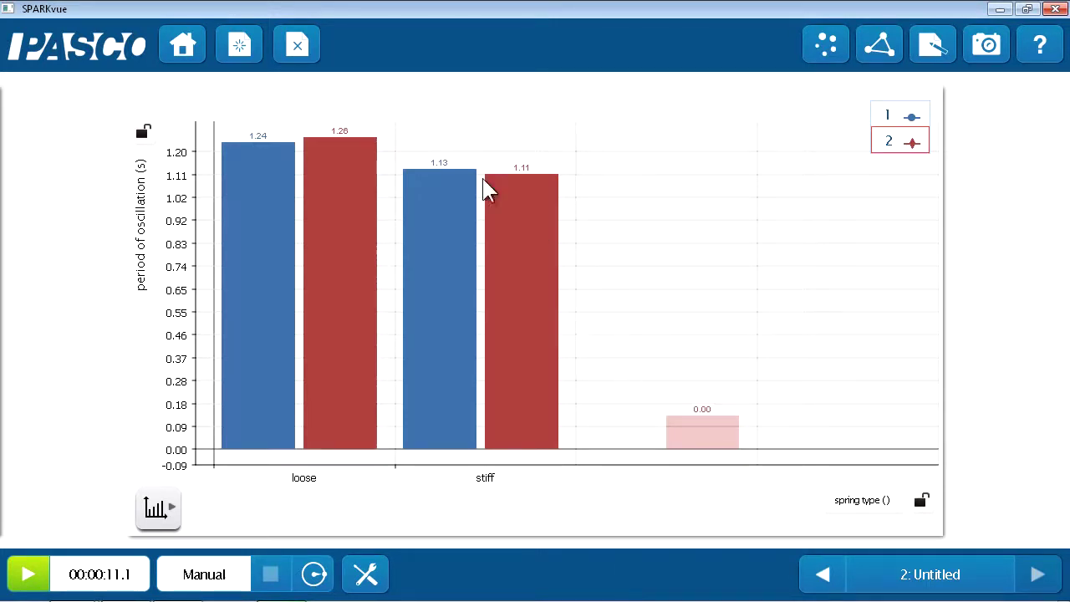
{"action": "left_click", "coordinate": [184, 47]}
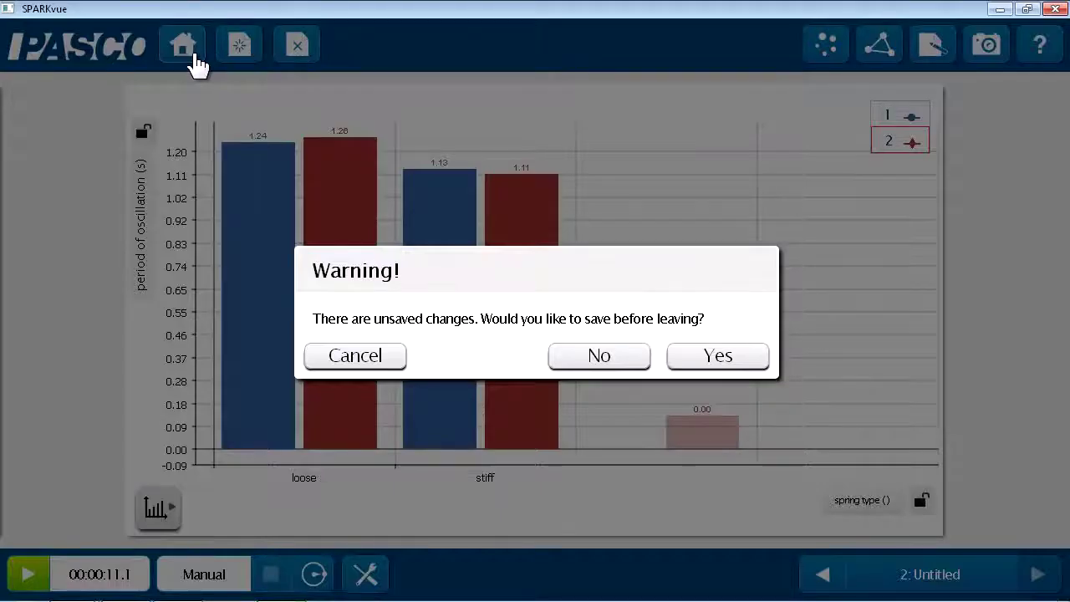